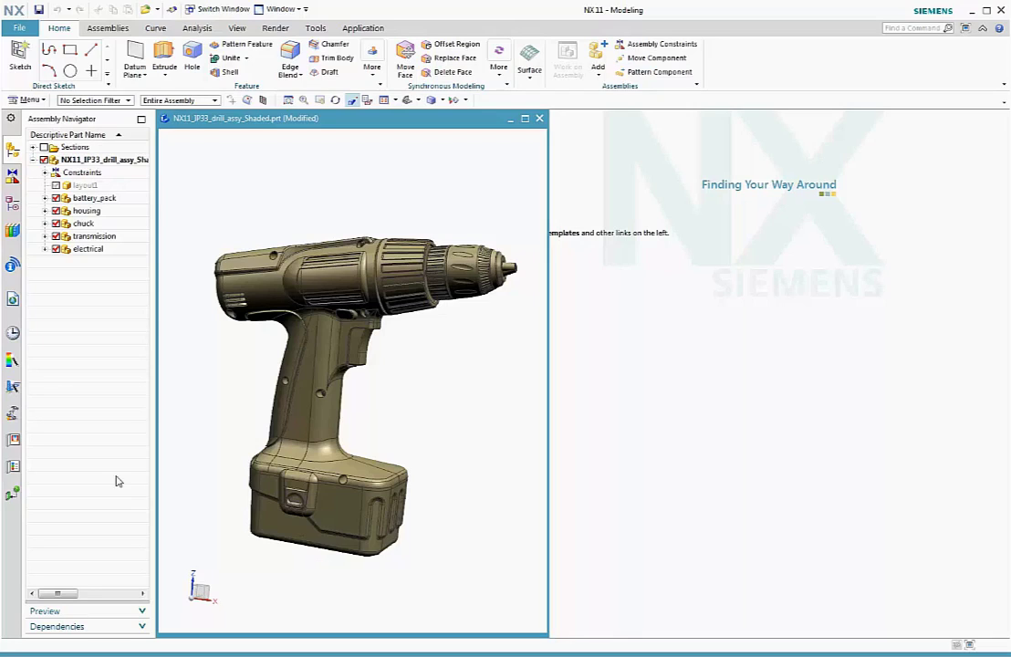
- Switch the ribbon to the Render tab for the drill assembly
{"action": "left_click", "coordinate": [276, 28]}
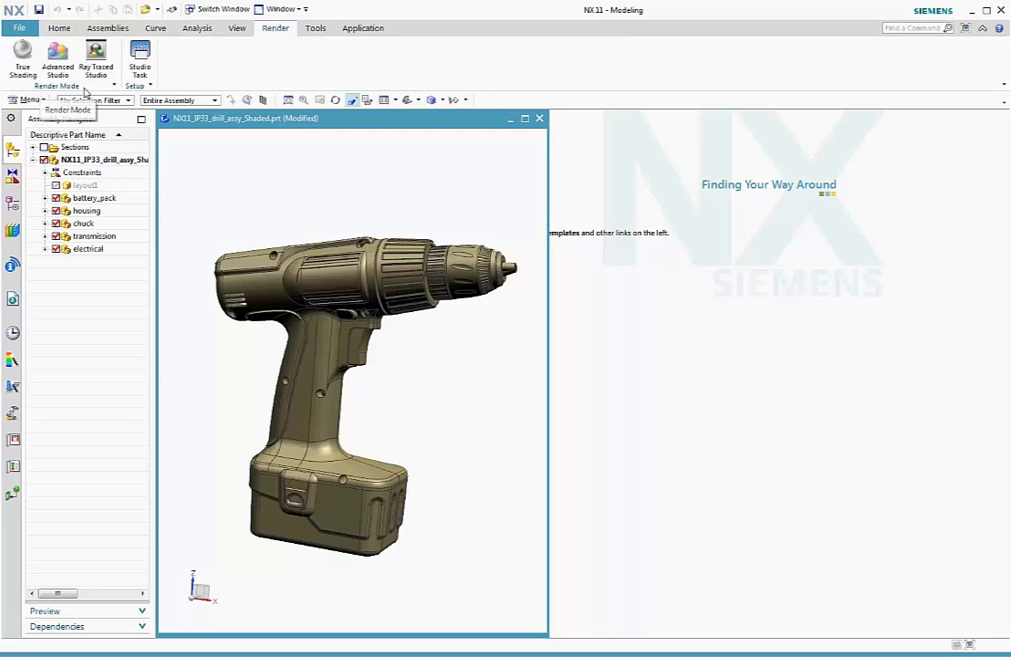
- Enter the Studio task with Advanced Studio floor-shadow shading and browse the System Scenes
{"action": "left_click", "coordinate": [139, 71]}
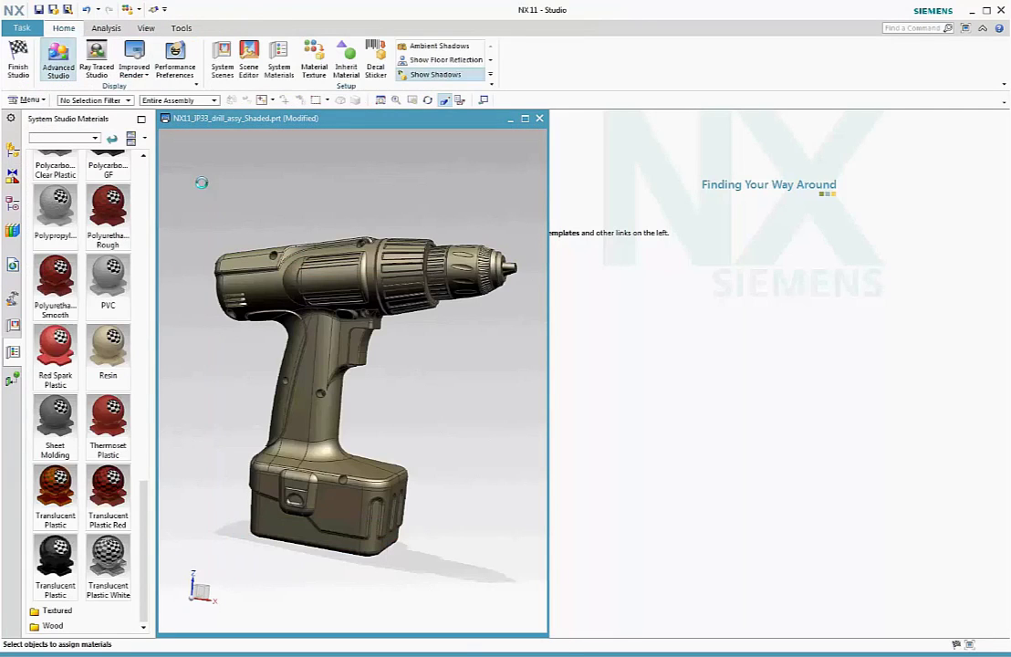
{"action": "left_click", "coordinate": [63, 80]}
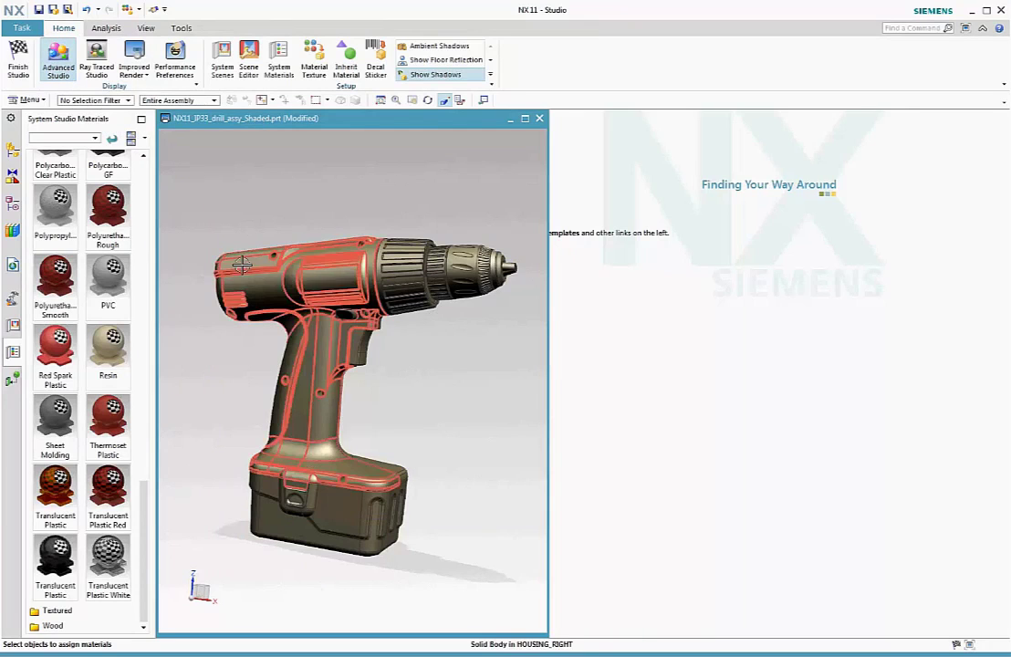
{"action": "left_click", "coordinate": [13, 326]}
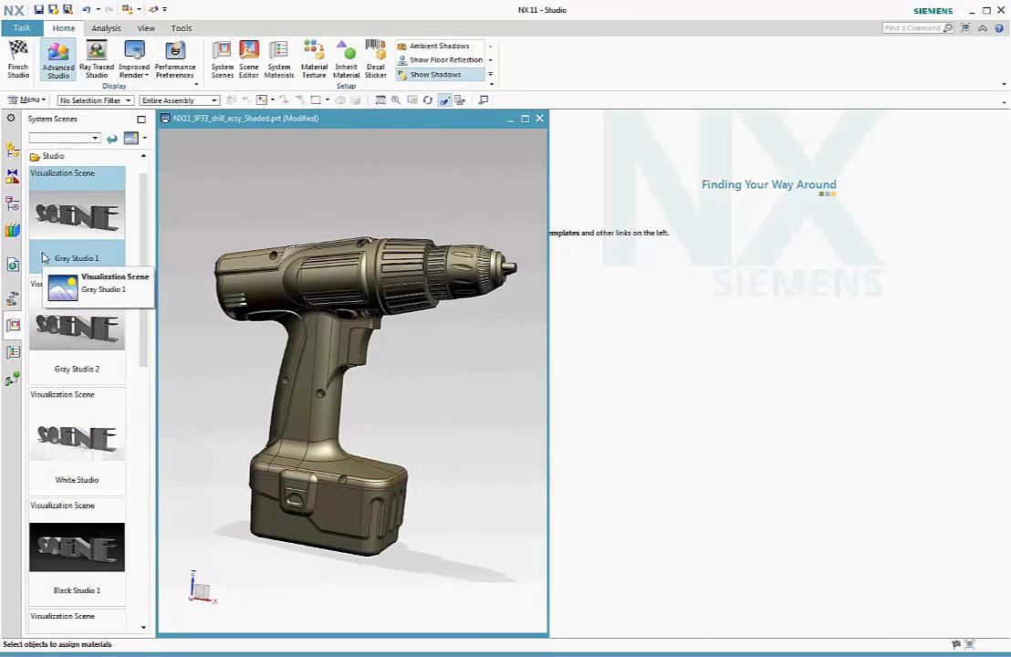
{"action": "left_click_drag", "start_coordinate": [44, 259], "coordinate": [185, 380]}
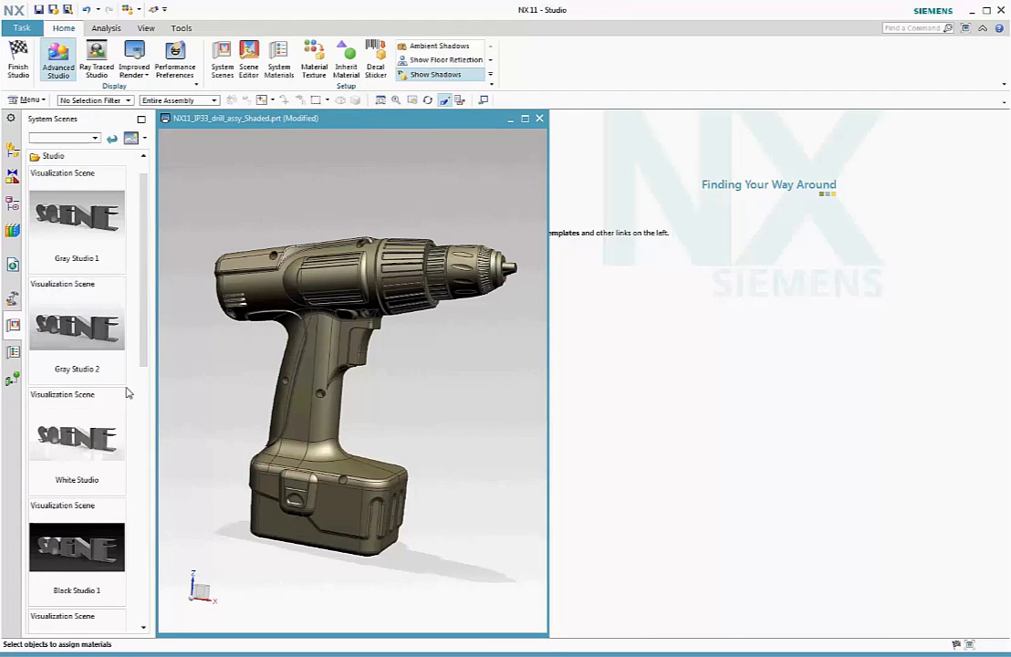
- Apply Red Spark Plastic from System Studio Materials to the drill body
{"action": "left_click", "coordinate": [12, 351]}
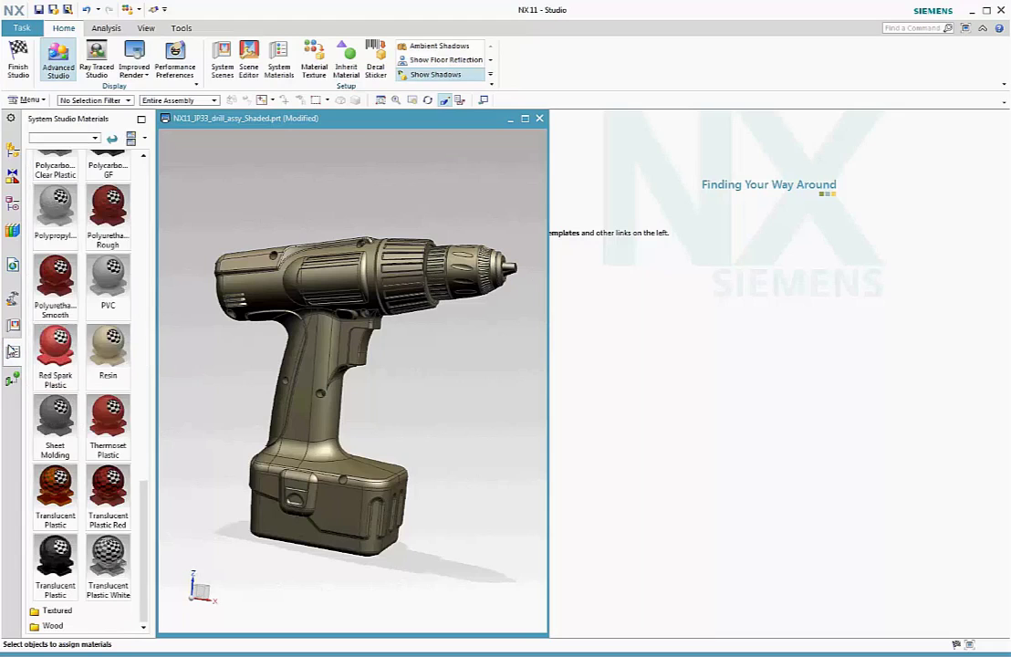
{"action": "left_click_drag", "start_coordinate": [55, 354], "coordinate": [257, 372]}
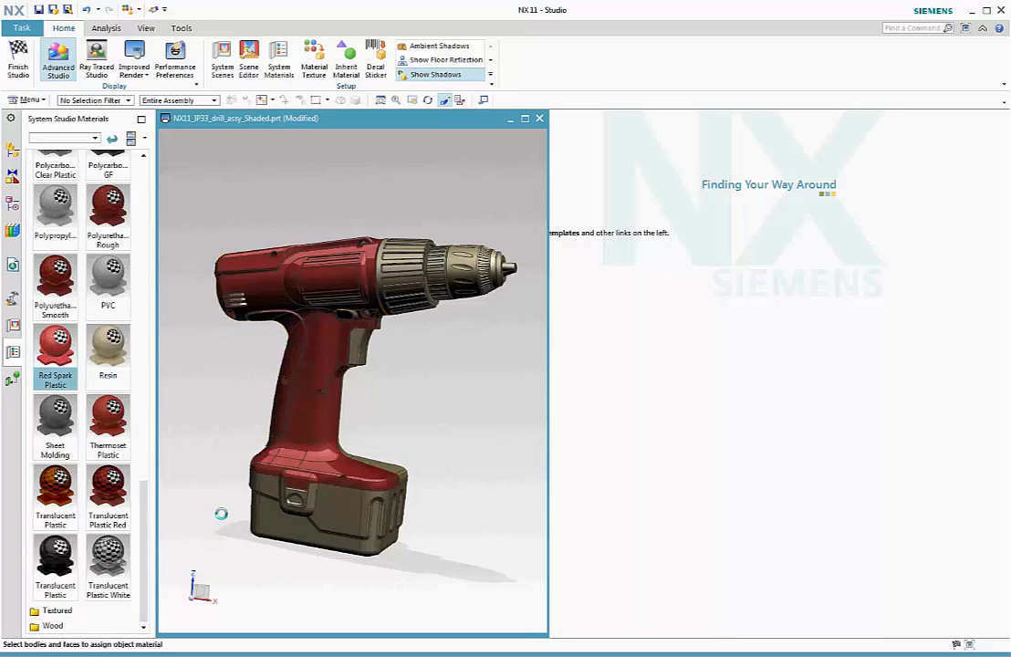
{"action": "middle_click_drag", "start_coordinate": [359, 623], "coordinate": [311, 624]}
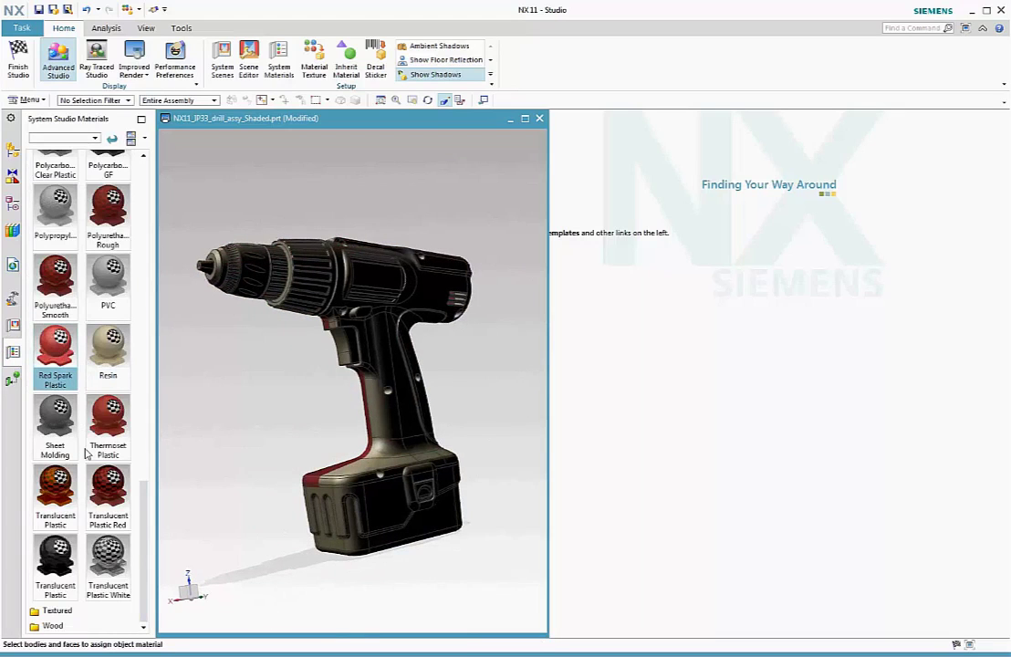
{"action": "left_click_drag", "start_coordinate": [171, 375], "coordinate": [449, 429]}
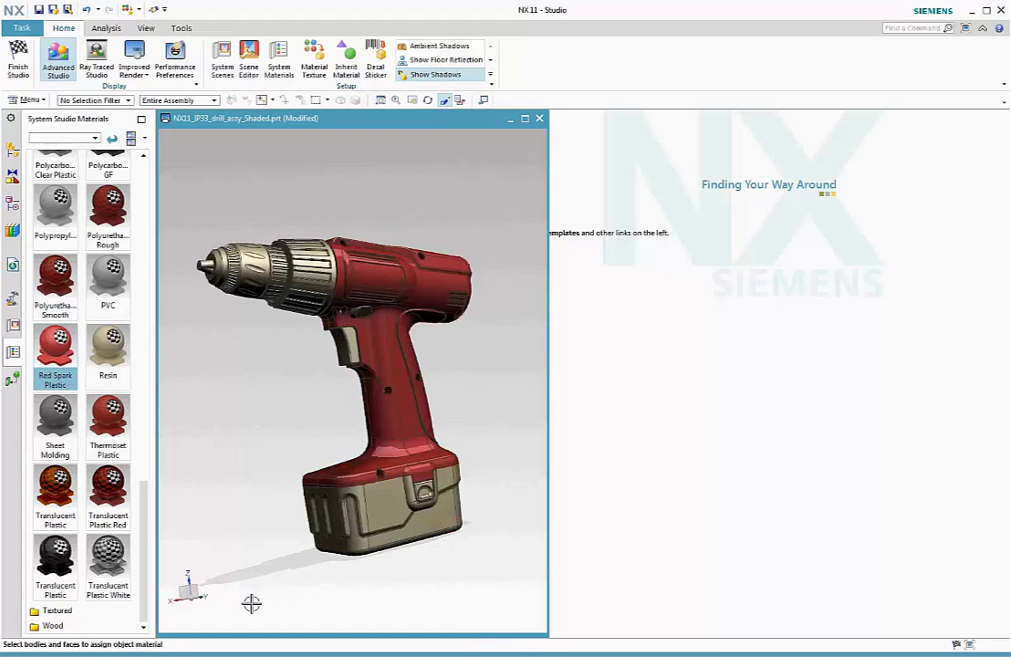
- Give the chuck collar Translucent Plastic with the chuck facing right
{"action": "middle_click_drag", "start_coordinate": [253, 602], "coordinate": [355, 606]}
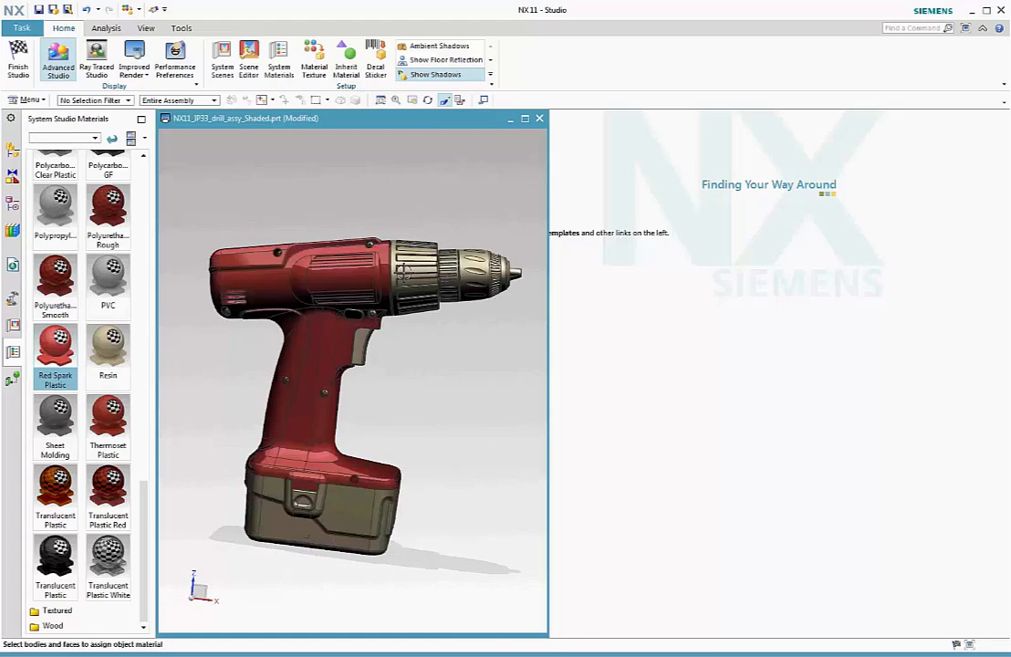
{"action": "left_click", "coordinate": [415, 274]}
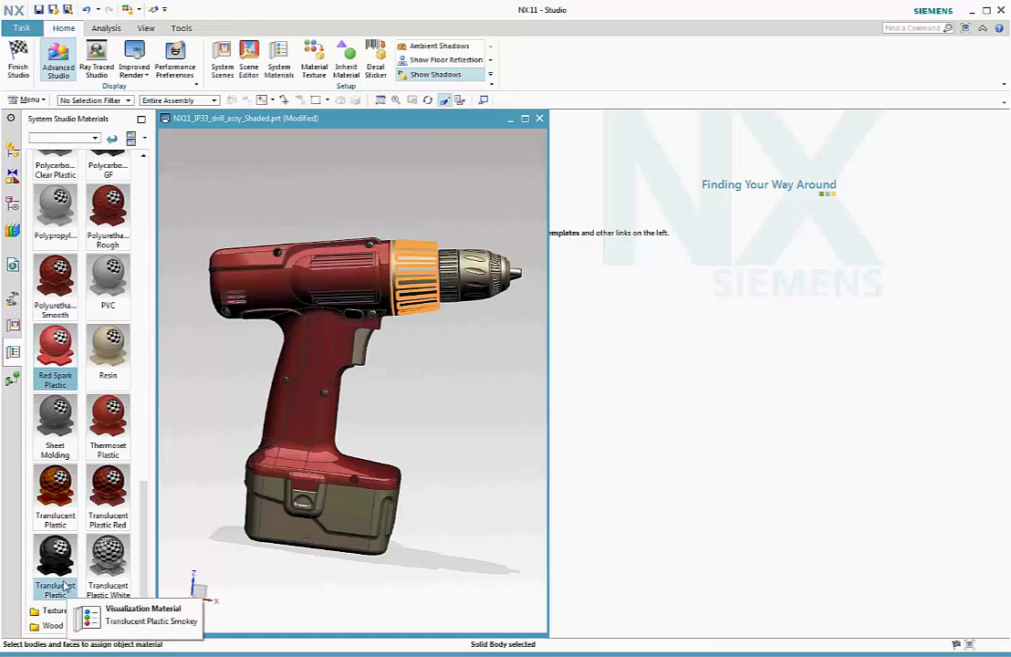
{"action": "left_click_drag", "start_coordinate": [67, 591], "coordinate": [198, 566]}
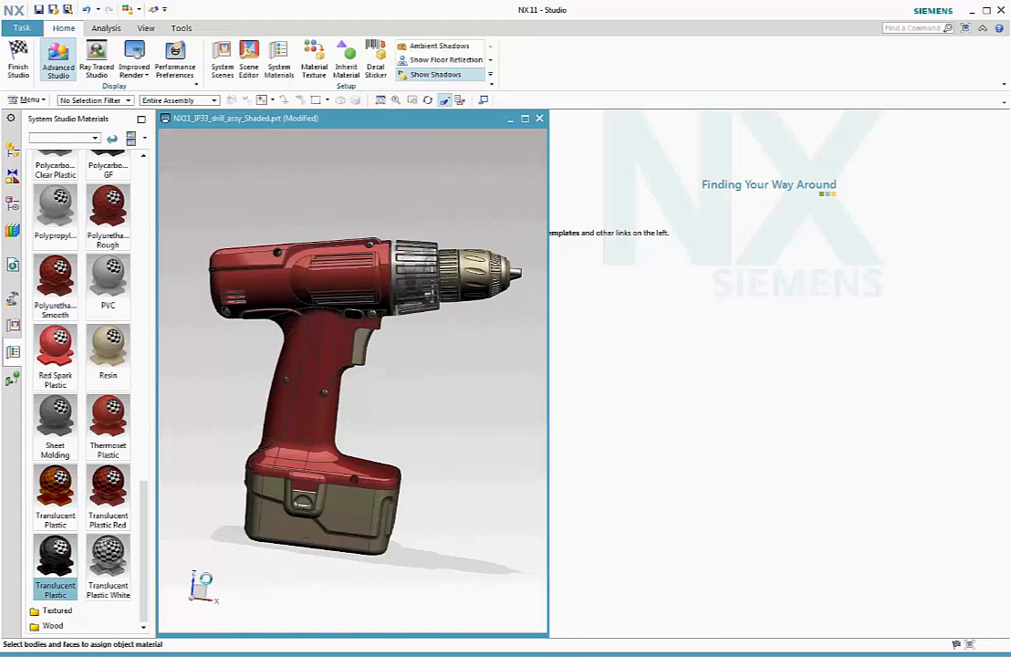
- Start a live Ray Traced Studio render and turn the red drill to a three-quarter view
{"action": "left_click", "coordinate": [97, 60]}
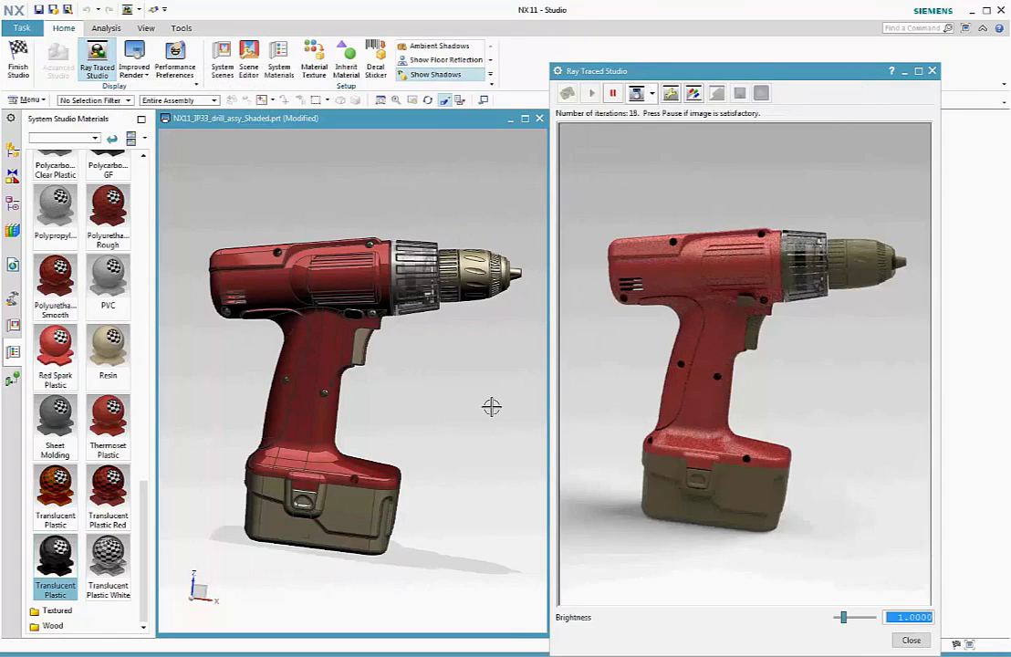
{"action": "middle_click_drag", "start_coordinate": [485, 528], "coordinate": [467, 528]}
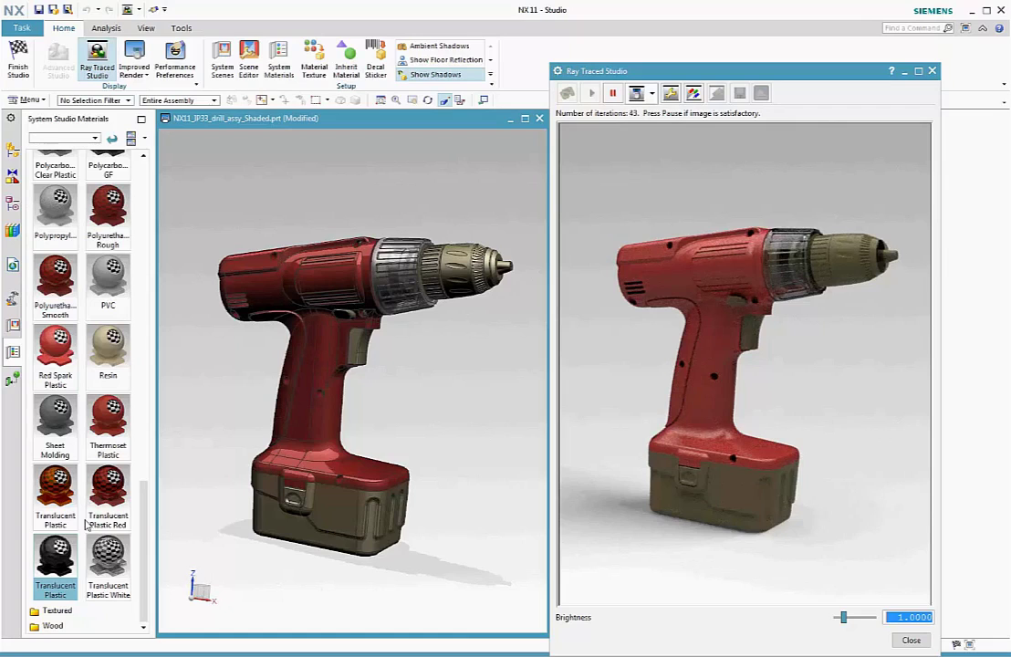
{"action": "left_click_drag", "start_coordinate": [143, 529], "coordinate": [171, 196]}
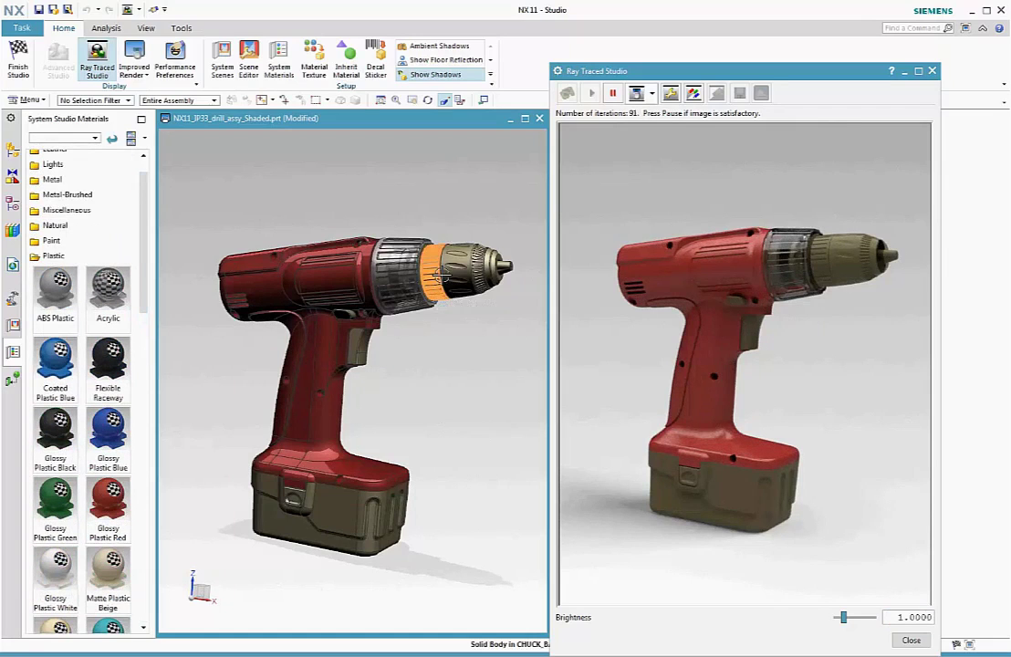
- Make the chuck and battery pack Glossy Plastic Black
{"action": "left_click", "coordinate": [440, 273]}
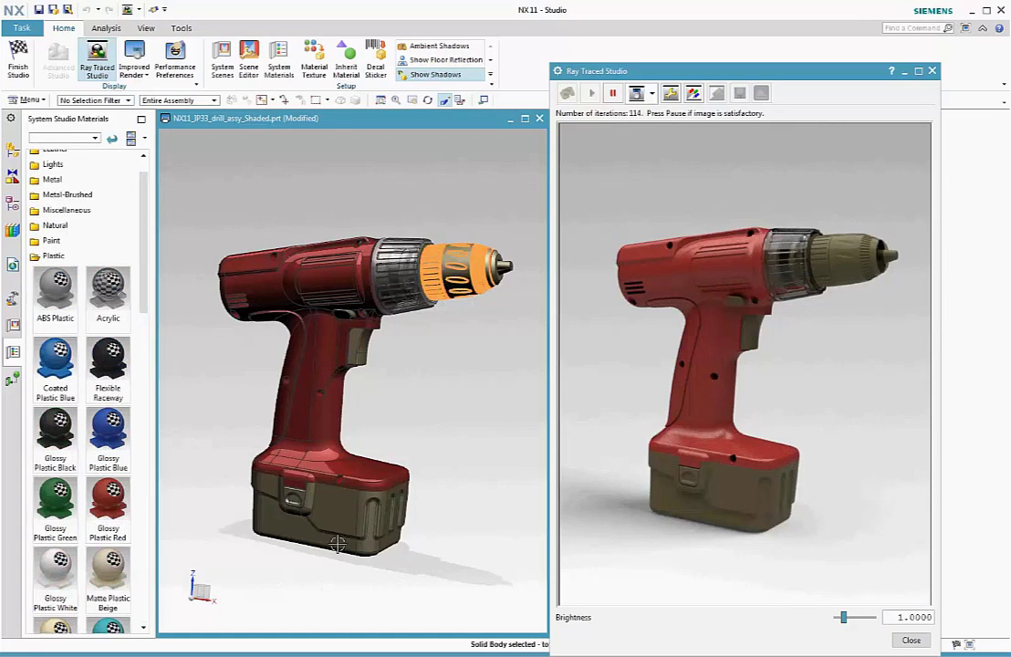
{"action": "left_click", "coordinate": [238, 523]}
{"action": "left_click", "coordinate": [52, 440]}
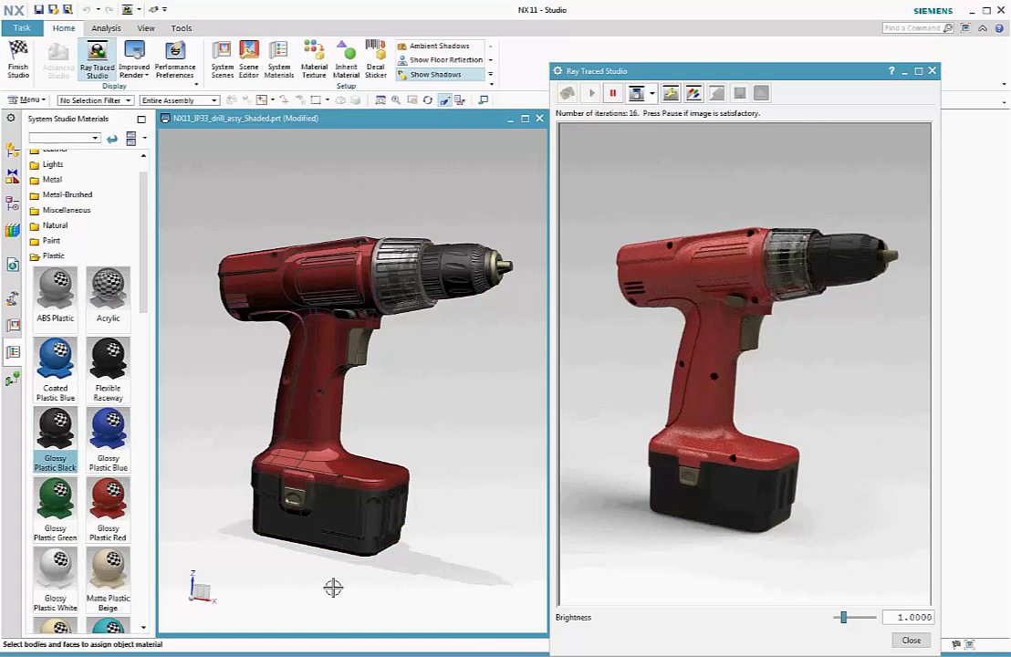
- Give the chuck tip Stainless Steel from the Metal materials folder
{"action": "left_click", "coordinate": [91, 181]}
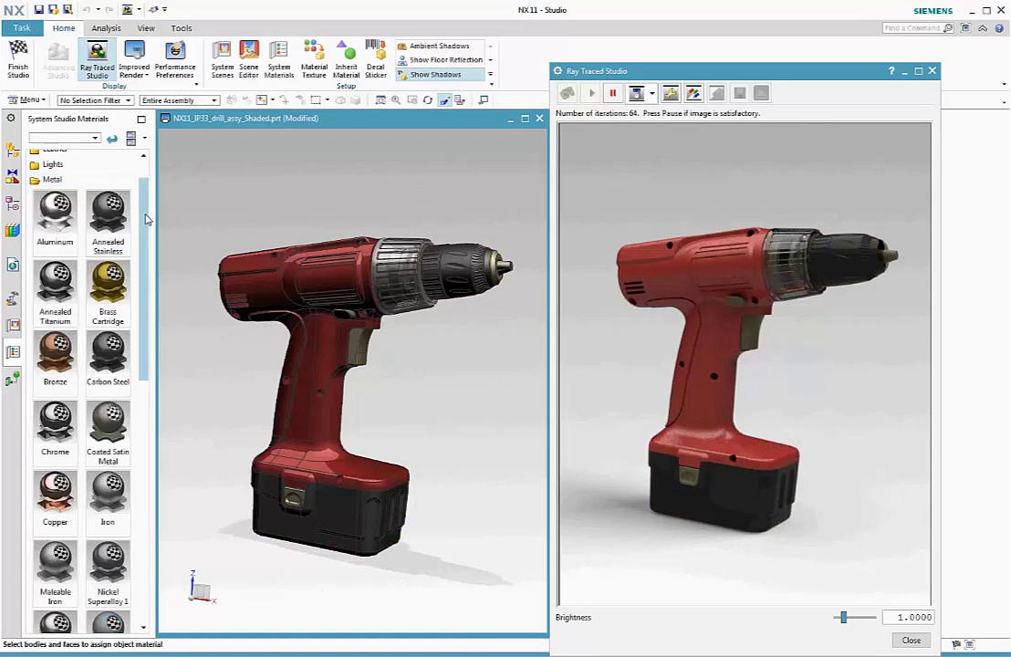
{"action": "left_click_drag", "start_coordinate": [146, 219], "coordinate": [129, 481]}
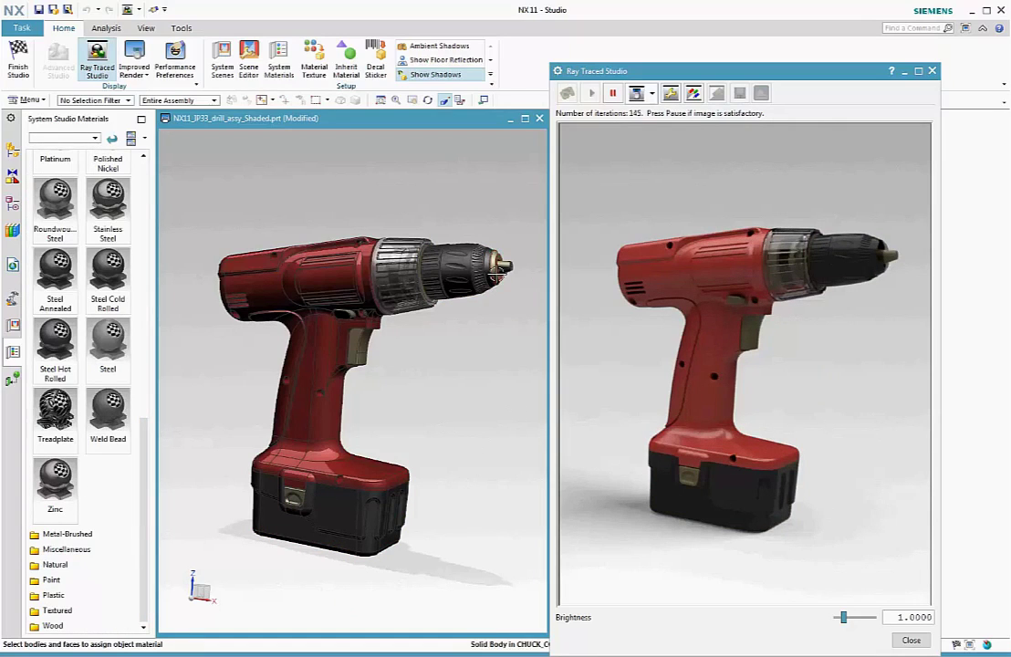
{"action": "left_click", "coordinate": [497, 268]}
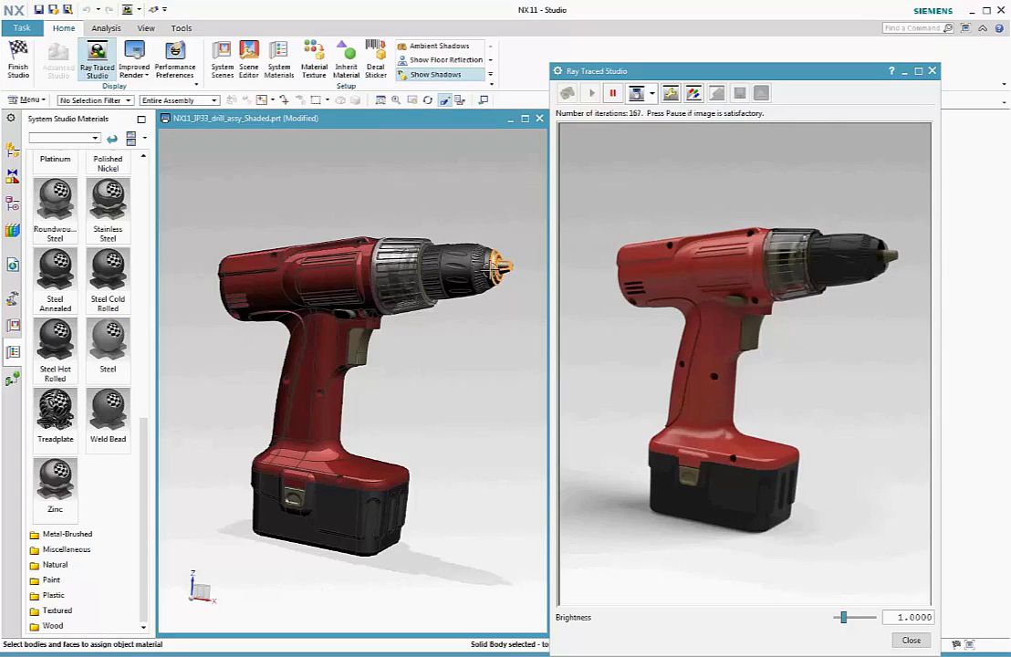
{"action": "left_click", "coordinate": [96, 199]}
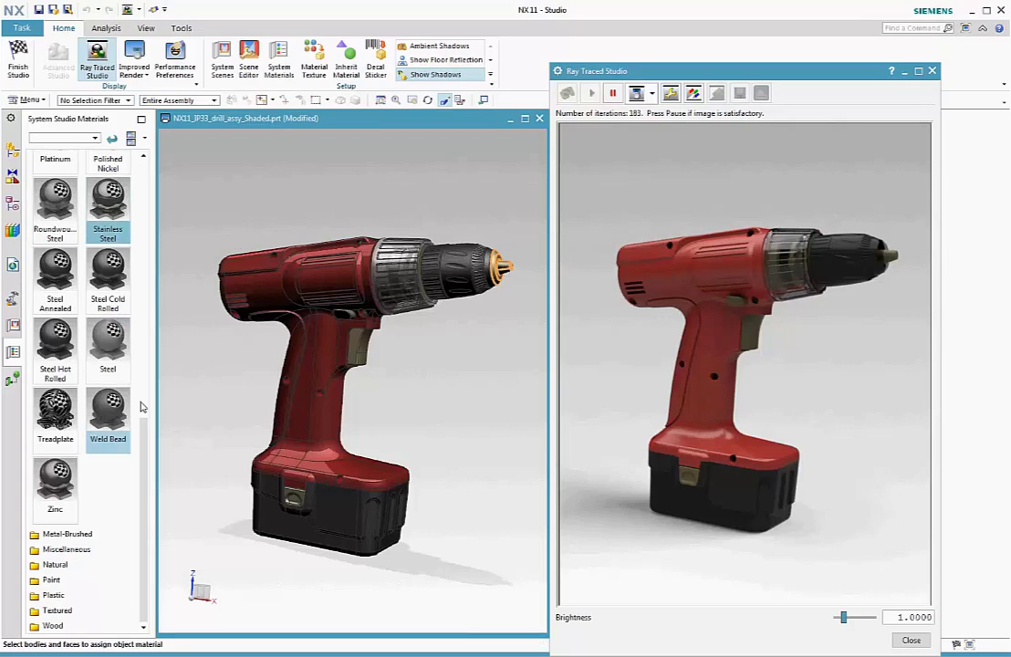
{"action": "left_click_drag", "start_coordinate": [142, 453], "coordinate": [168, 286]}
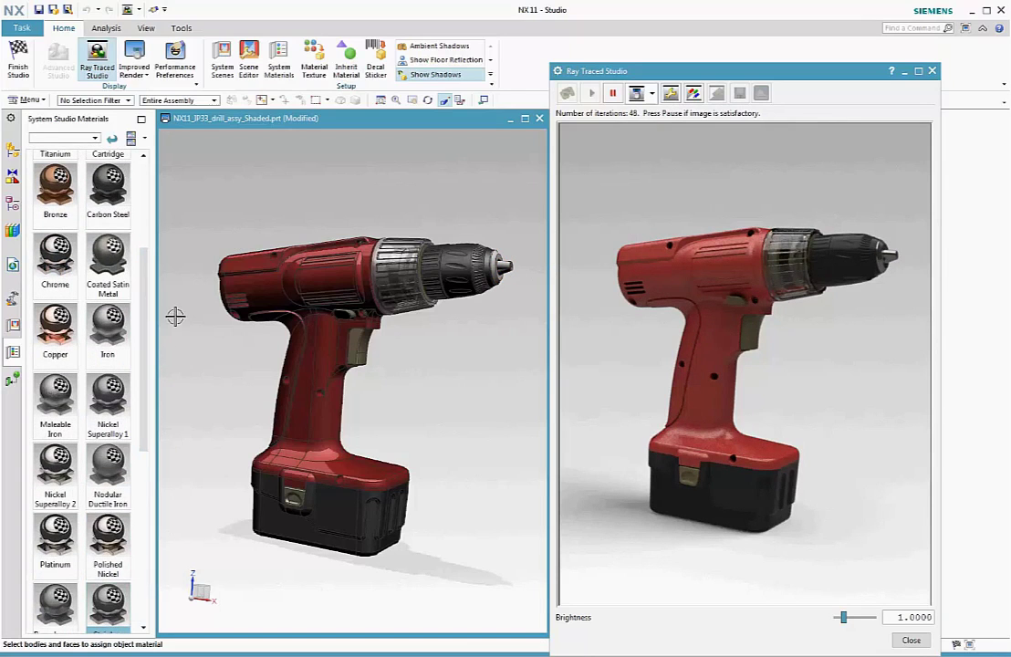
- With the Face selection filter, give the chuck's ribbed sleeve face Coated Satin Metal
{"action": "left_click", "coordinate": [128, 99]}
{"action": "left_click", "coordinate": [87, 110]}
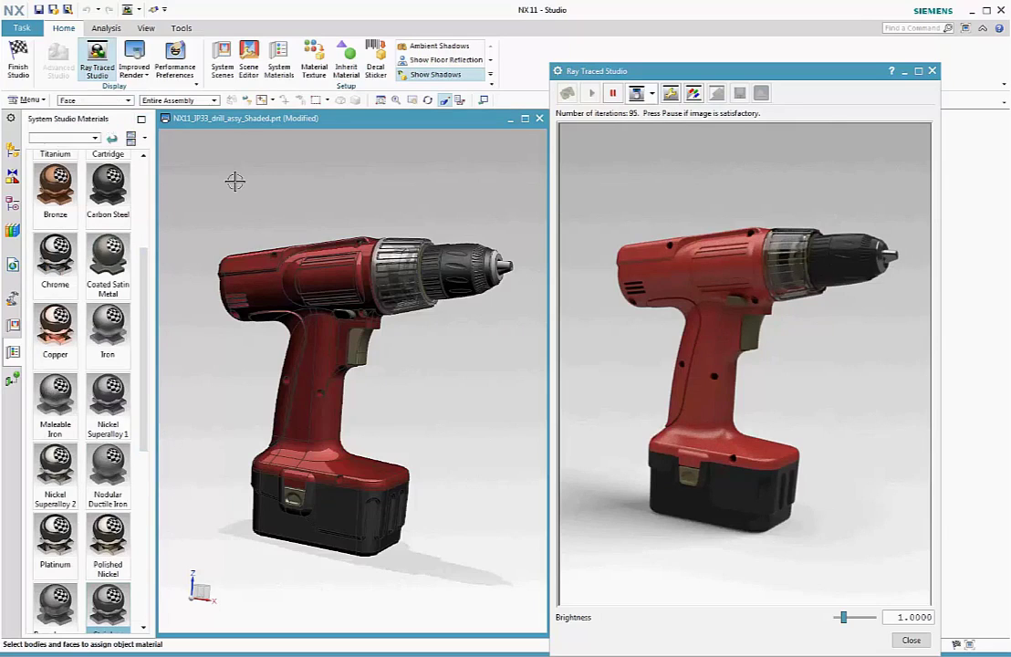
{"action": "left_click", "coordinate": [472, 281]}
{"action": "left_click", "coordinate": [108, 260]}
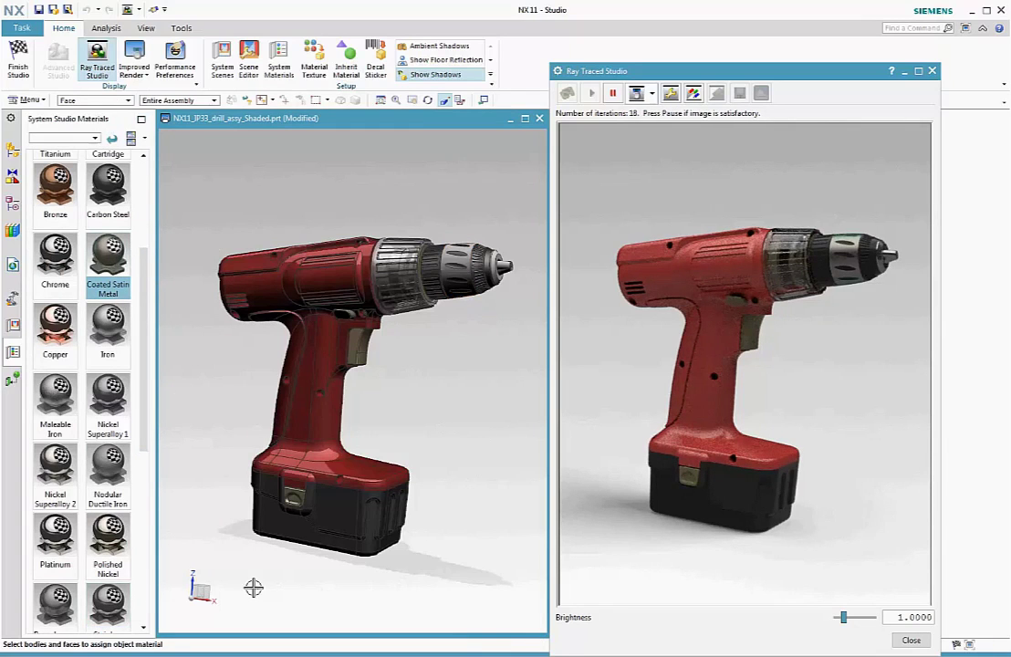
- Orbit to a side view and set the selection filter back to Solid Body
{"action": "middle_click_drag", "start_coordinate": [280, 593], "coordinate": [308, 600]}
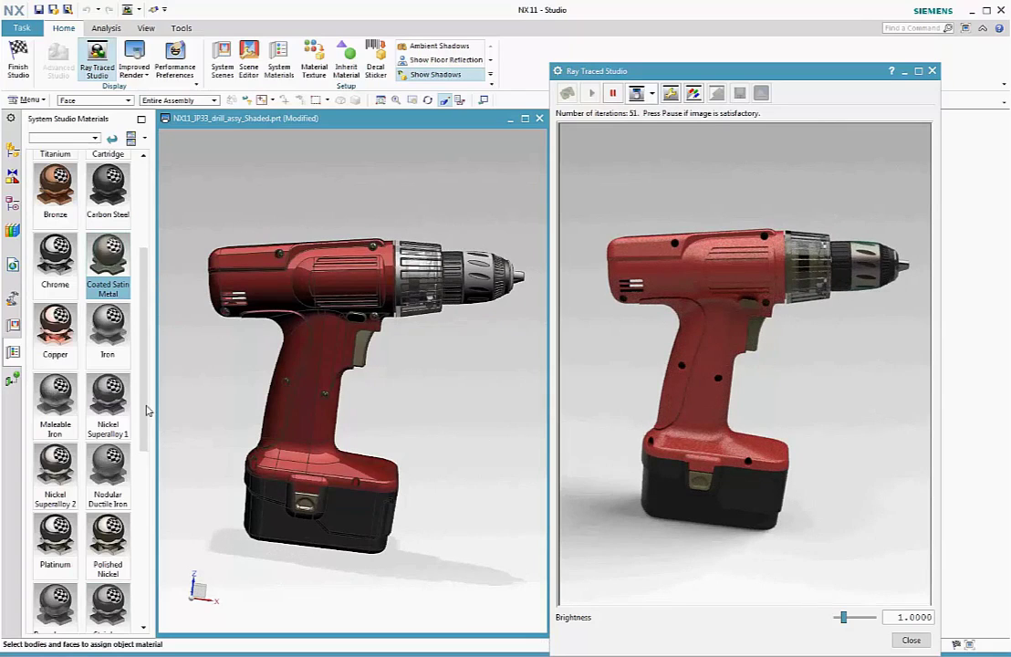
{"action": "left_click", "coordinate": [89, 101]}
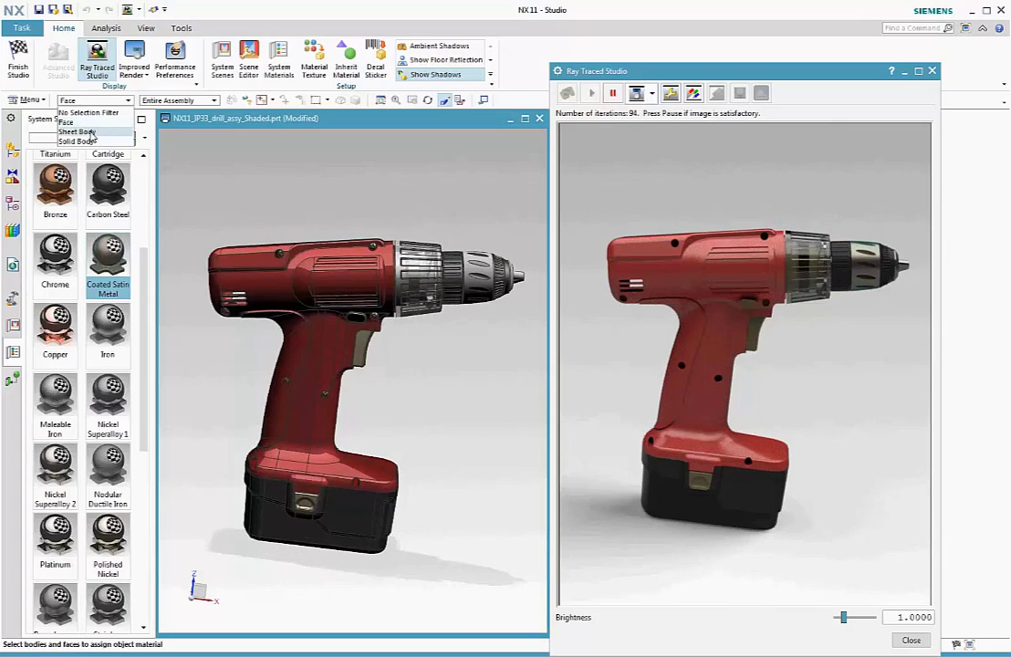
{"action": "left_click", "coordinate": [91, 142]}
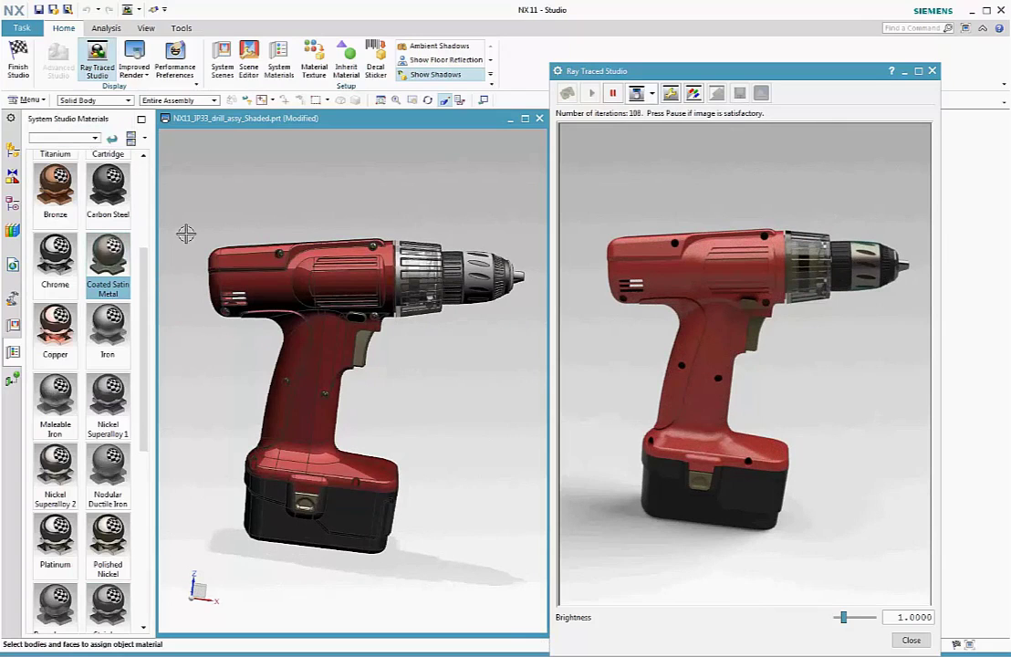
- Select the whole drill housing and apply Coated Plastic Blue from the Plastic folder
{"action": "right_click", "coordinate": [247, 265]}
{"action": "left_click", "coordinate": [251, 253]}
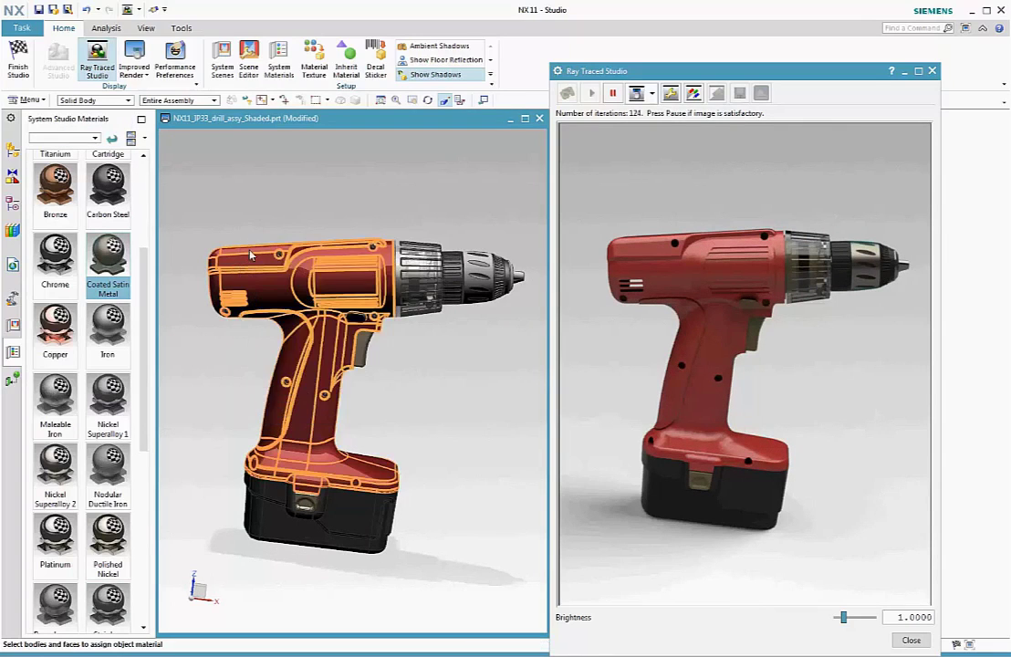
{"action": "scroll", "coordinate": [64, 229], "scroll_direction": "up", "scroll_amount": 3}
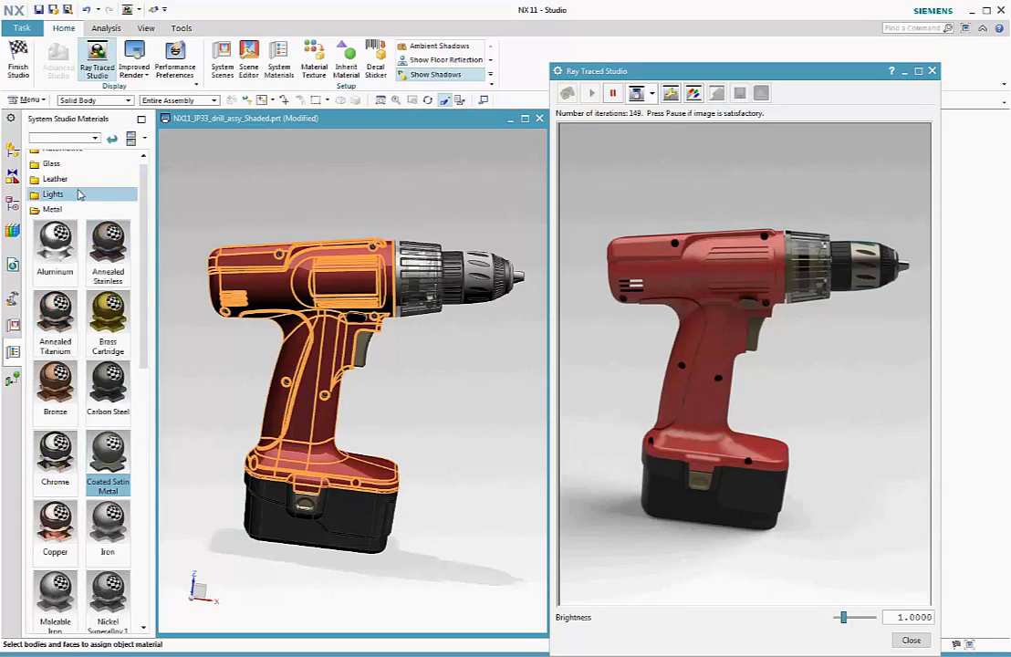
{"action": "left_click", "coordinate": [57, 211]}
{"action": "left_click", "coordinate": [55, 295]}
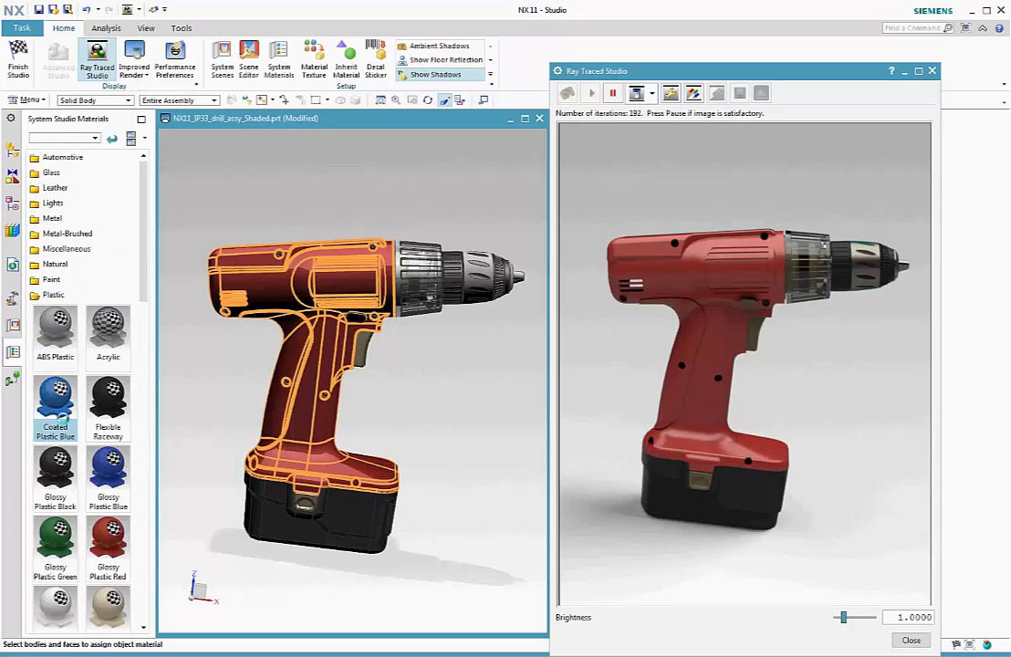
{"action": "mouse_move", "coordinate": [55, 393]}
{"action": "left_mouse_down"}
{"action": "mouse_move", "coordinate": [172, 524]}
{"action": "mouse_move", "coordinate": [183, 493]}
{"action": "left_mouse_up"}
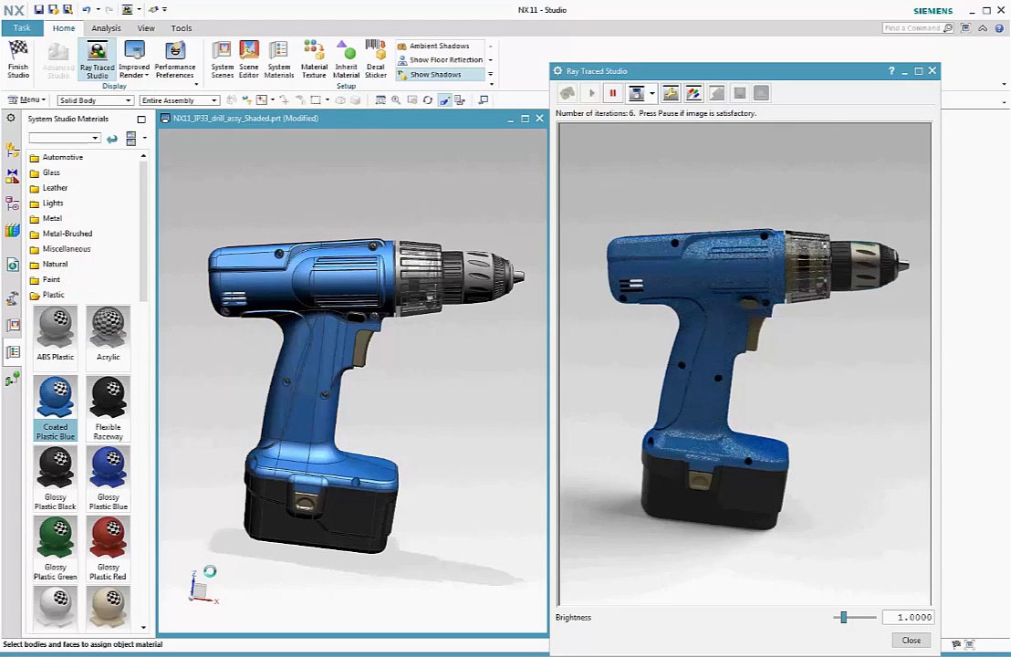
{"action": "mouse_move", "coordinate": [435, 605]}
{"action": "middle_mouse_down"}
{"action": "mouse_move", "coordinate": [306, 603]}
{"action": "mouse_move", "coordinate": [422, 607]}
{"action": "middle_mouse_up"}
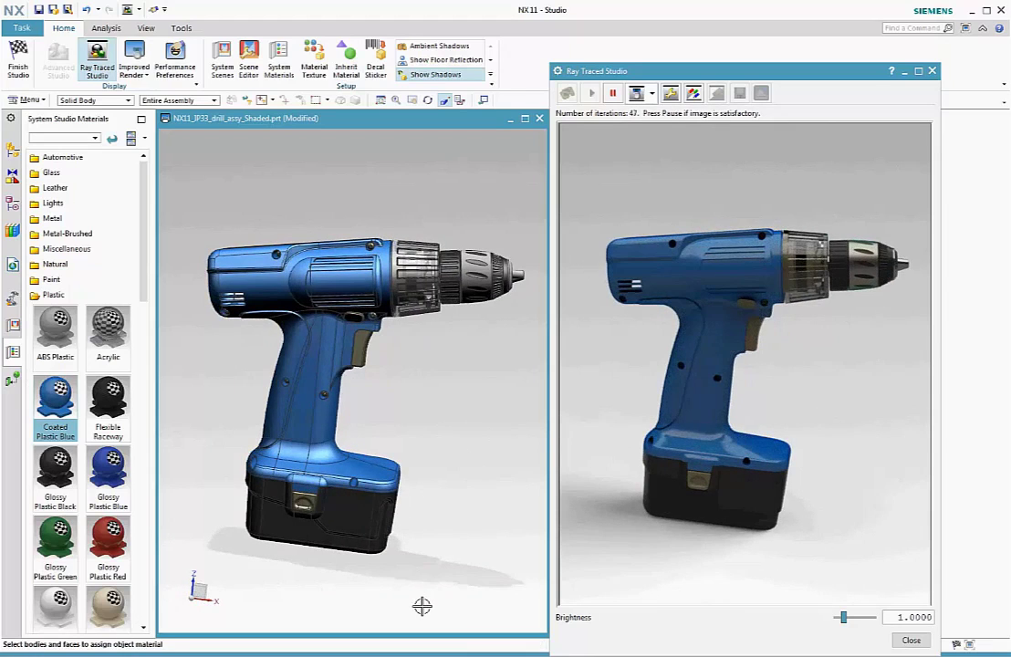
- Finish the Studio task, clear the drill selection, and close the Ray Traced Studio window
{"action": "left_click", "coordinate": [11, 64]}
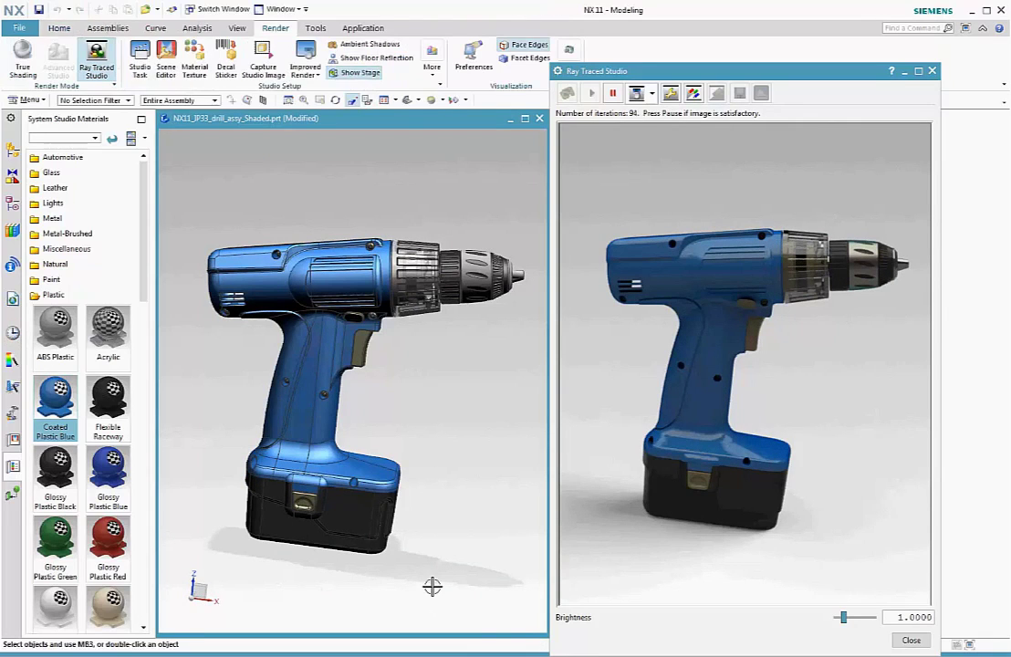
{"action": "mouse_move", "coordinate": [430, 589]}
{"action": "middle_mouse_down"}
{"action": "mouse_move", "coordinate": [411, 591]}
{"action": "mouse_move", "coordinate": [424, 525]}
{"action": "middle_mouse_up"}
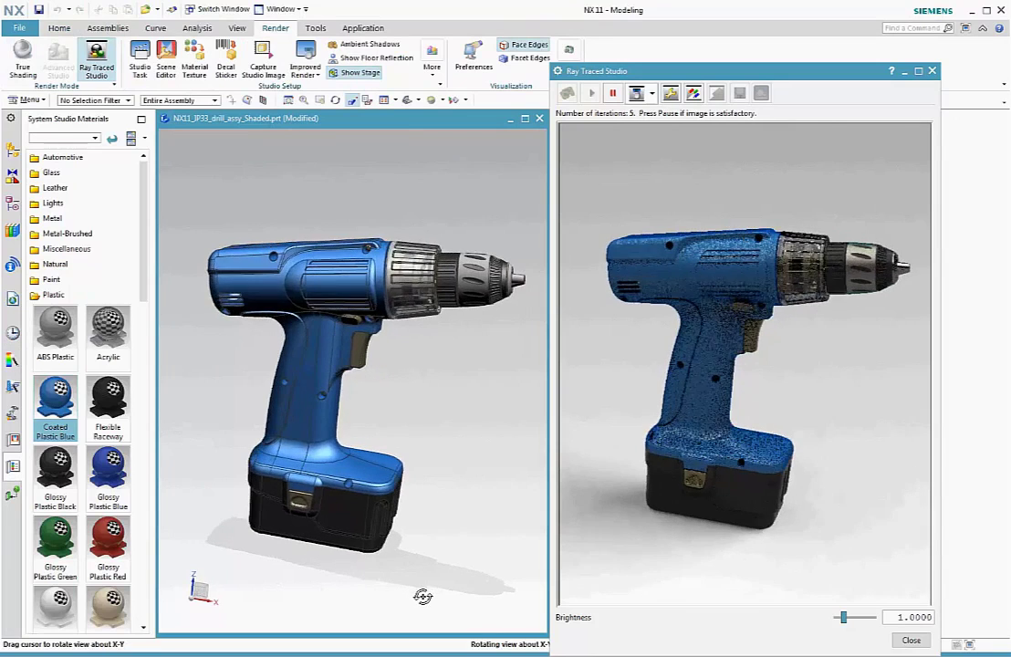
{"action": "right_click", "coordinate": [310, 263]}
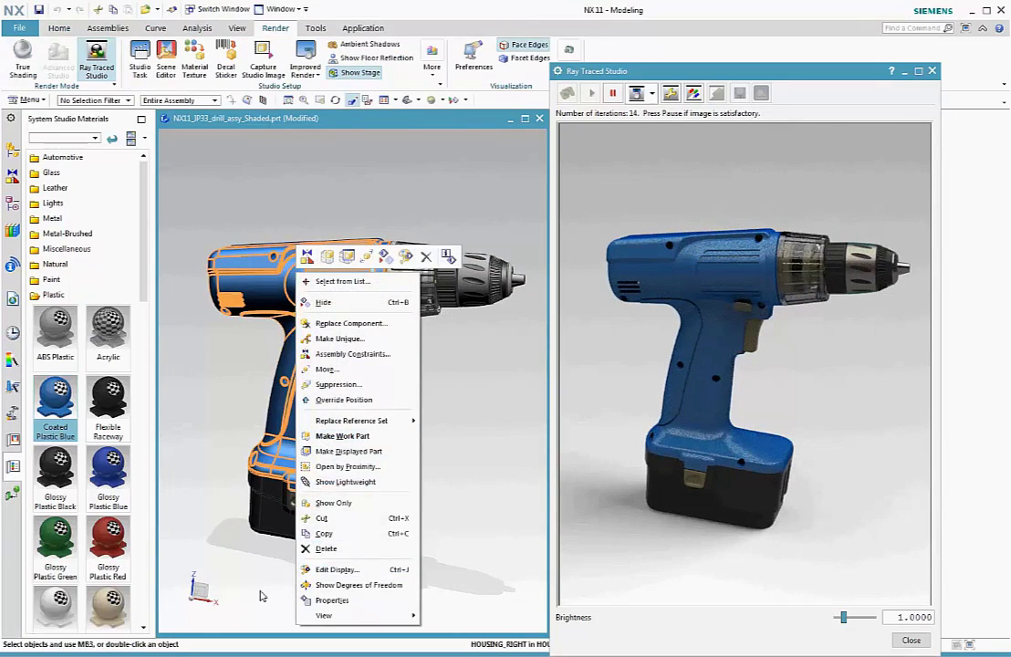
{"action": "left_click", "coordinate": [463, 472]}
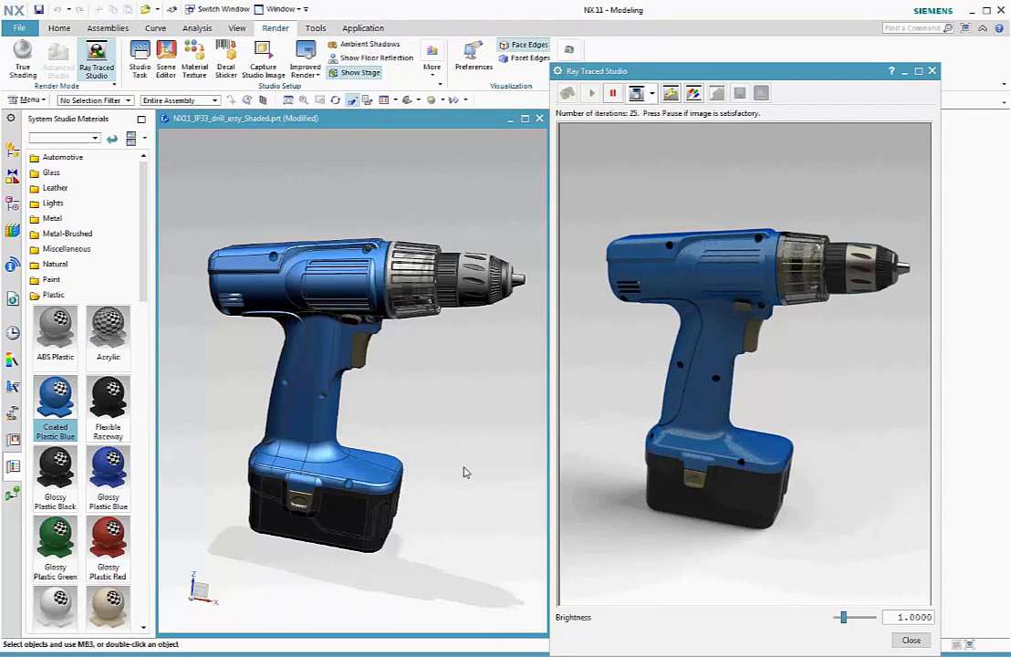
{"action": "left_click", "coordinate": [932, 72]}
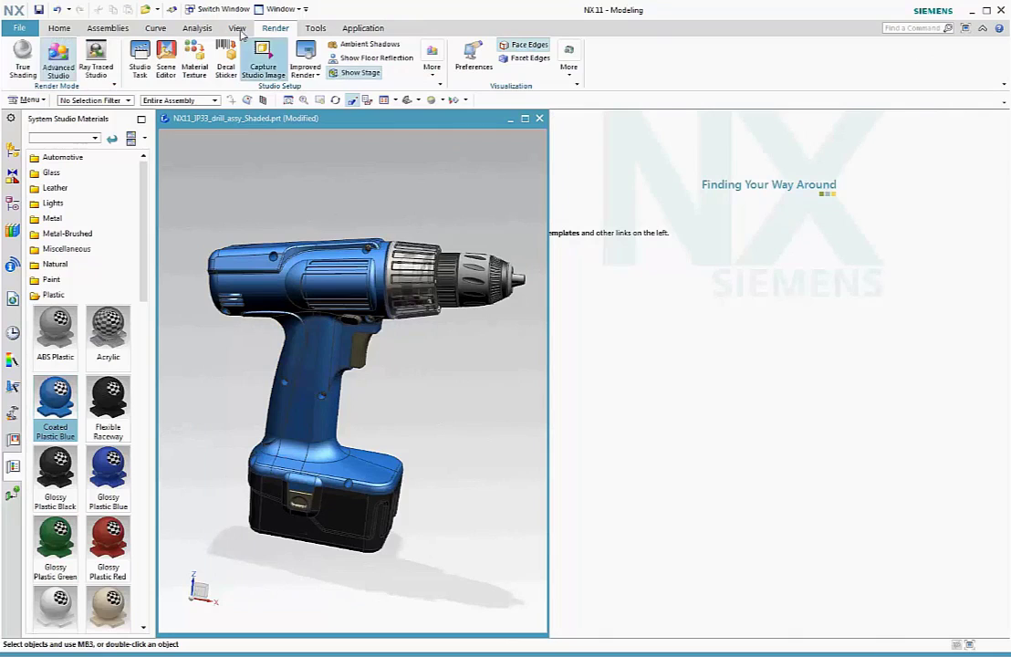
- Switch to drill_assy_NX11_IP27_HDRI-LightingStudio.prt and render it in Ray Traced Studio, zoomed and panned larger
{"action": "left_click", "coordinate": [219, 9]}
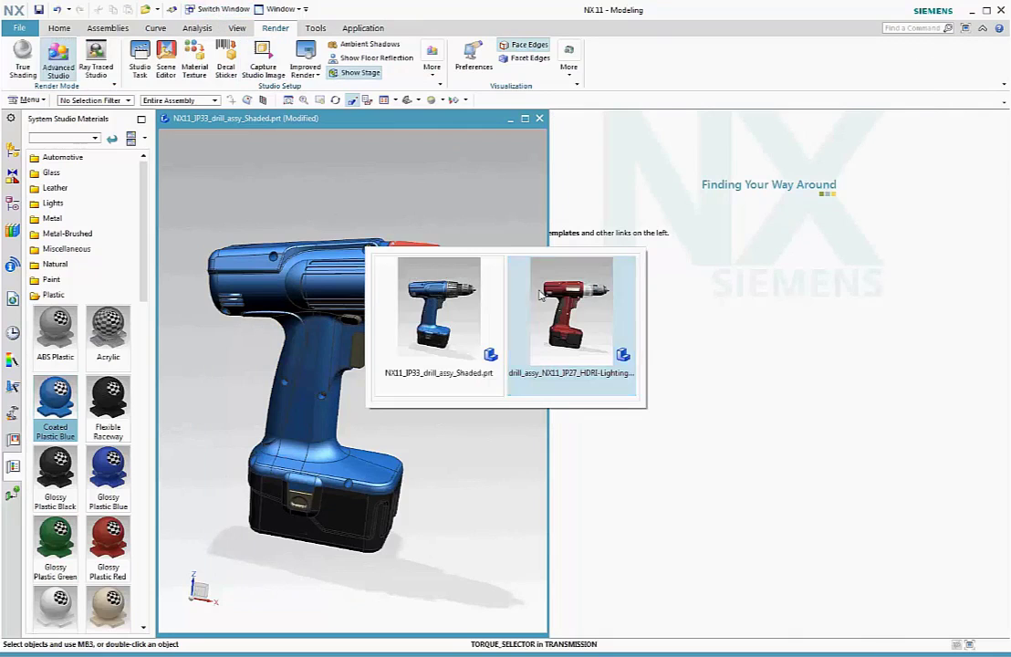
{"action": "key", "text": "Return"}
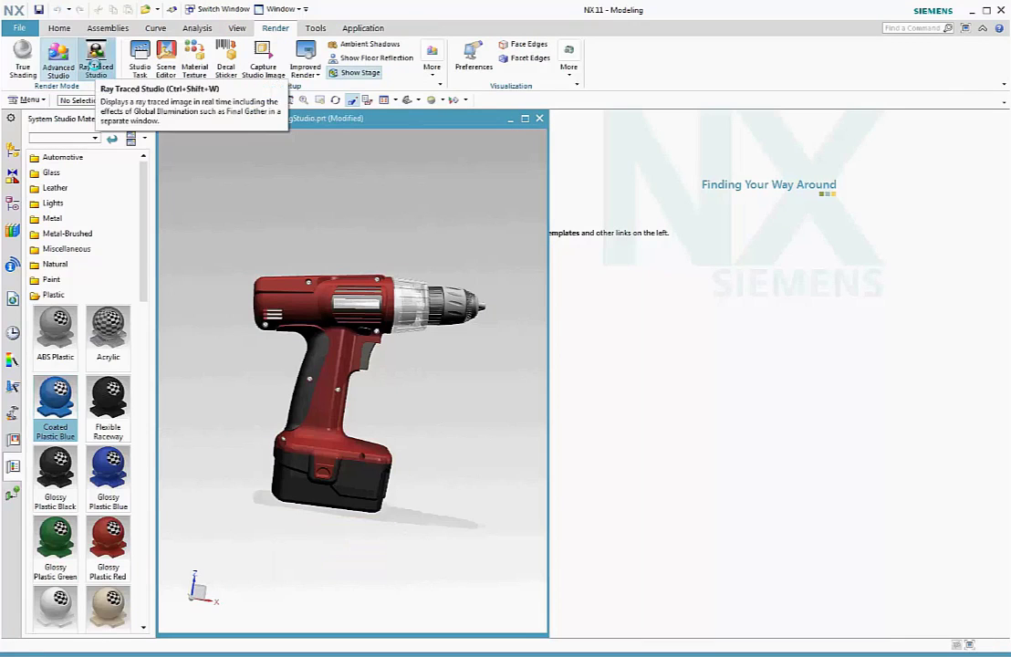
{"action": "left_click", "coordinate": [95, 68]}
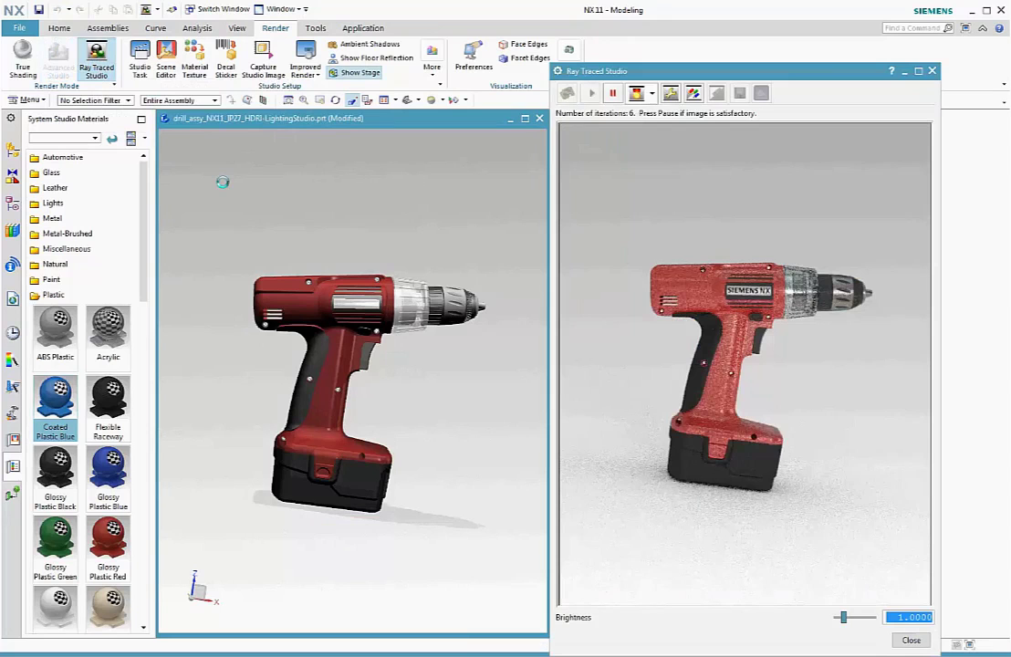
{"action": "scroll", "coordinate": [264, 341], "scroll_direction": "up", "scroll_amount": 2}
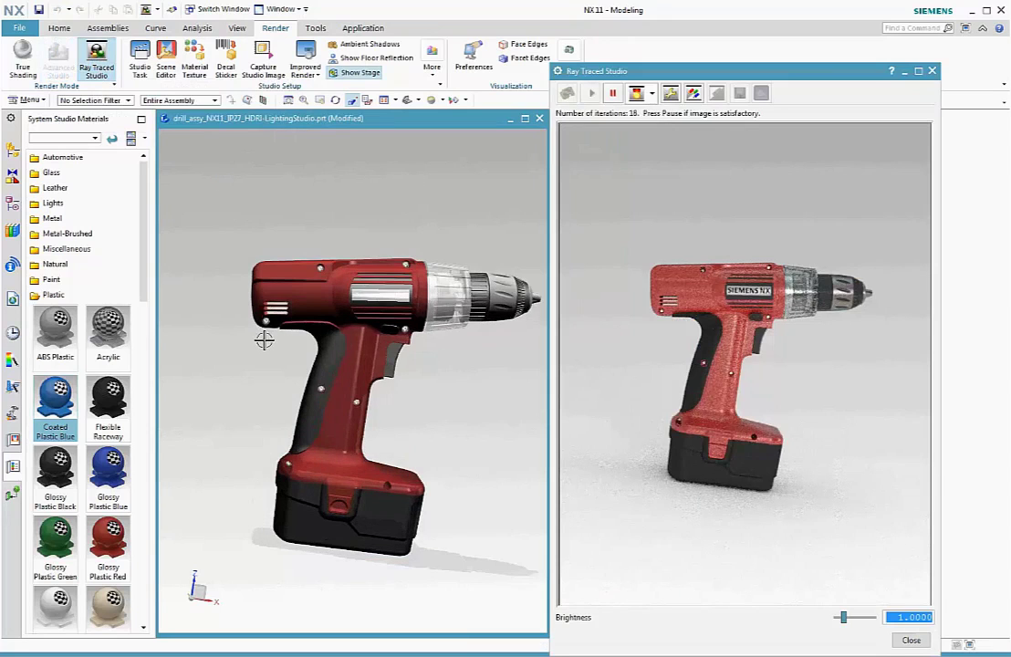
{"action": "scroll", "coordinate": [264, 341], "scroll_direction": "up", "scroll_amount": 1}
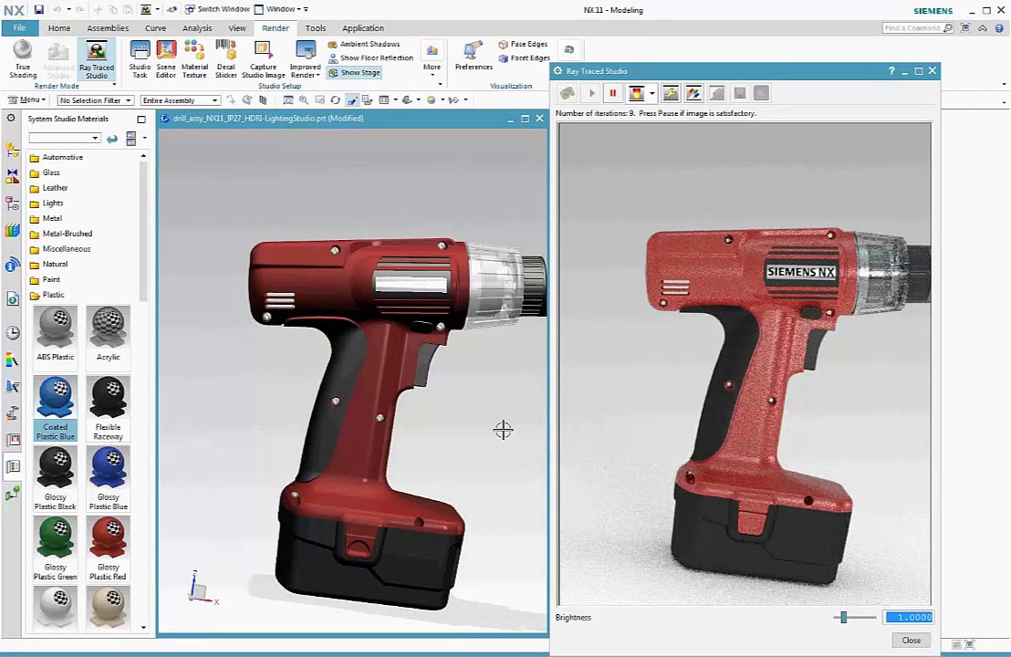
{"action": "middle_click_drag", "start_coordinate": [492, 427], "coordinate": [430, 413], "text": "shift"}
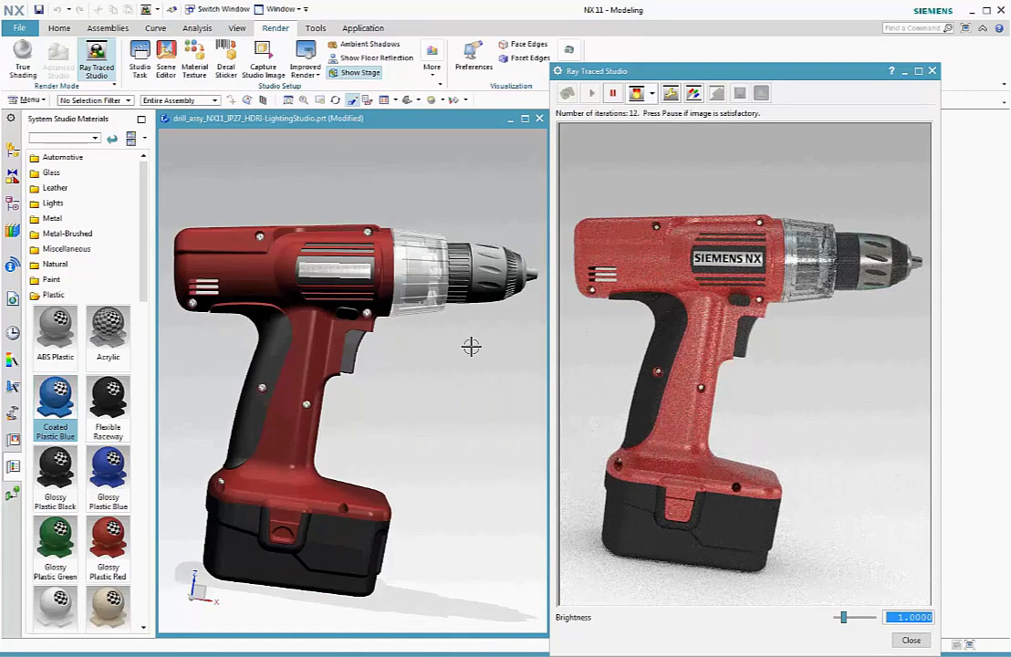
- In the Ray Traced Studio Editor, set static image output to PNG at Render Window size
{"action": "left_click", "coordinate": [671, 93]}
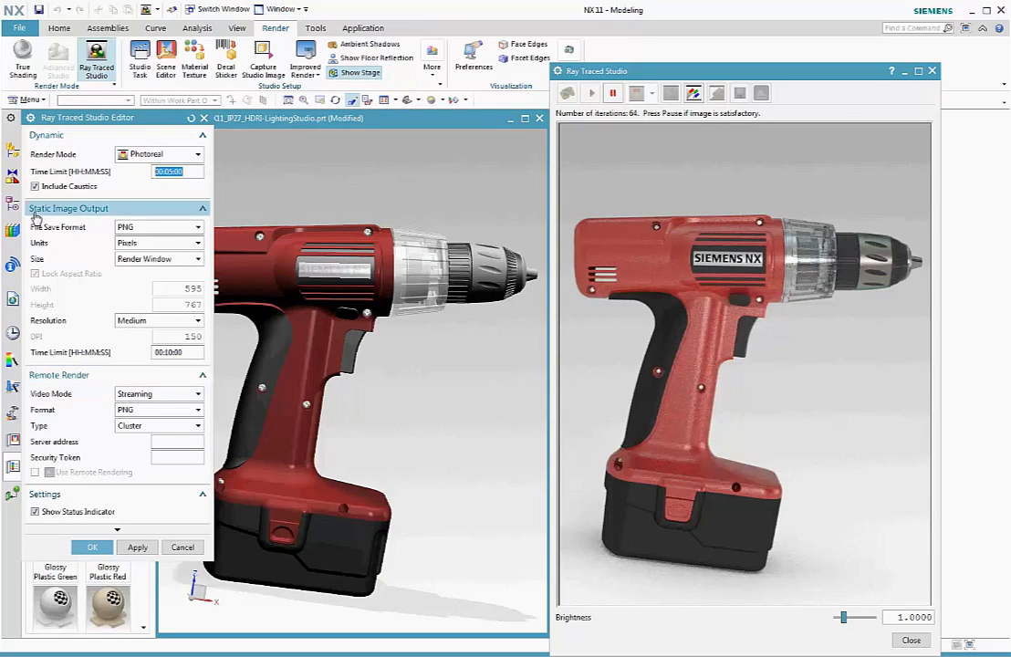
{"action": "left_click", "coordinate": [136, 229]}
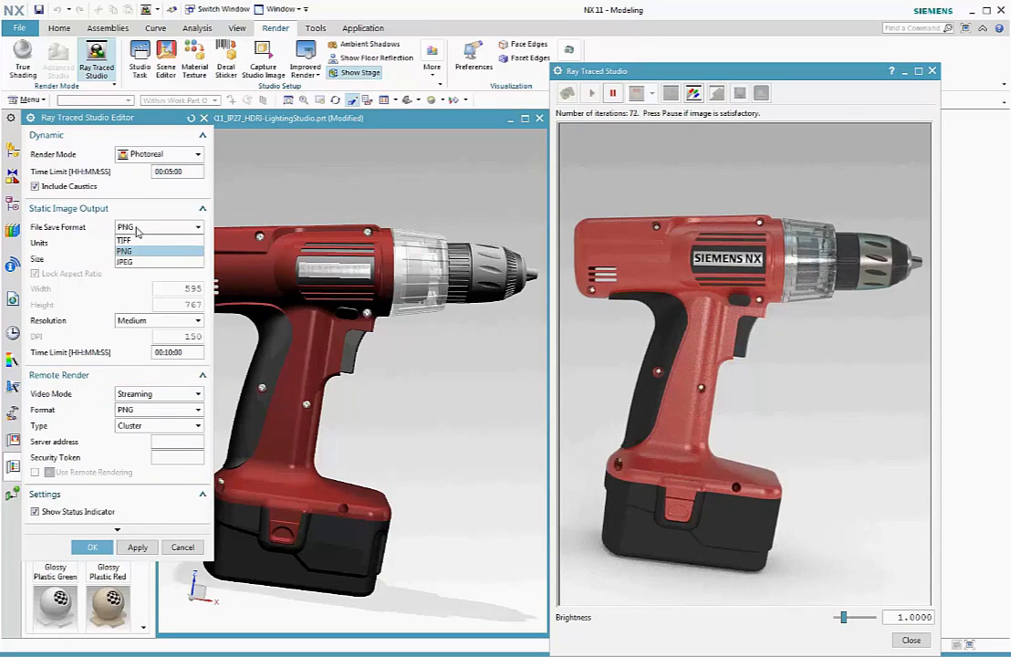
{"action": "left_click", "coordinate": [136, 232]}
{"action": "left_click", "coordinate": [135, 260]}
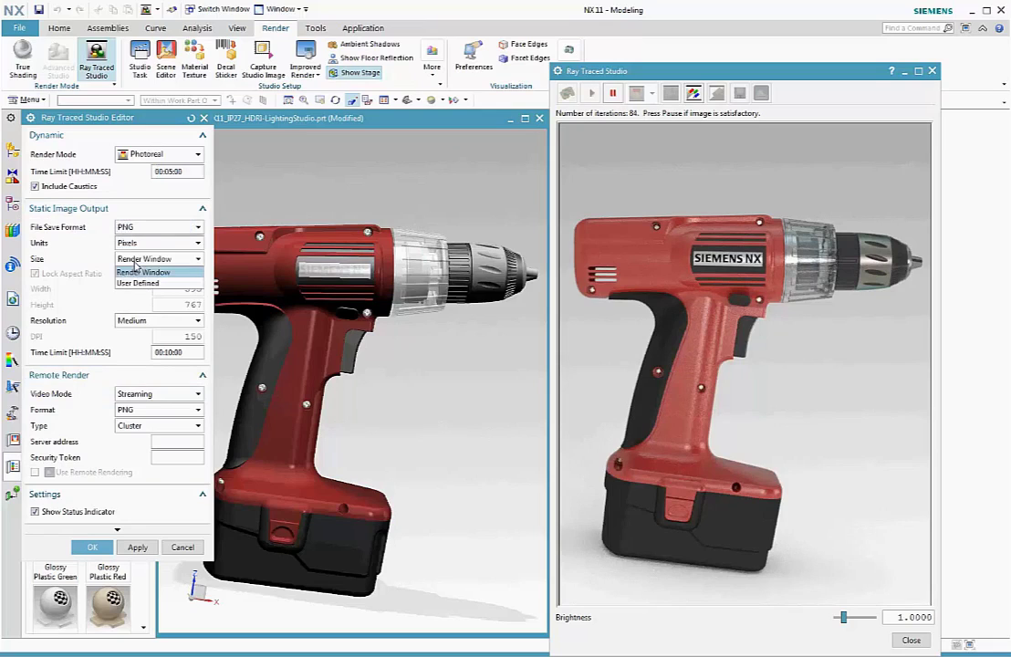
{"action": "left_click", "coordinate": [135, 264]}
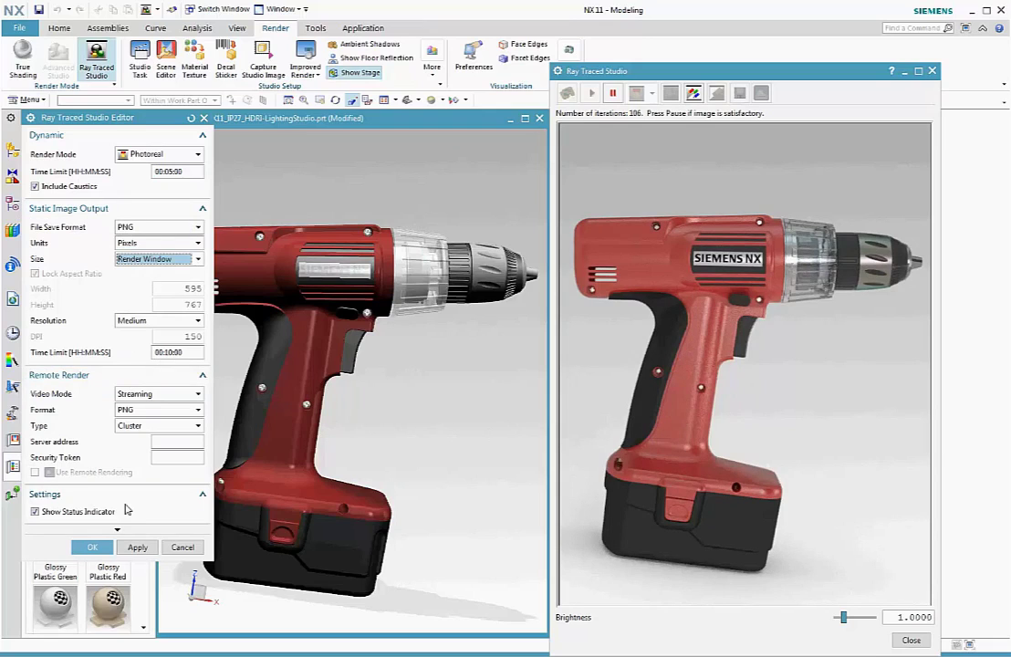
{"action": "left_click", "coordinate": [91, 548]}
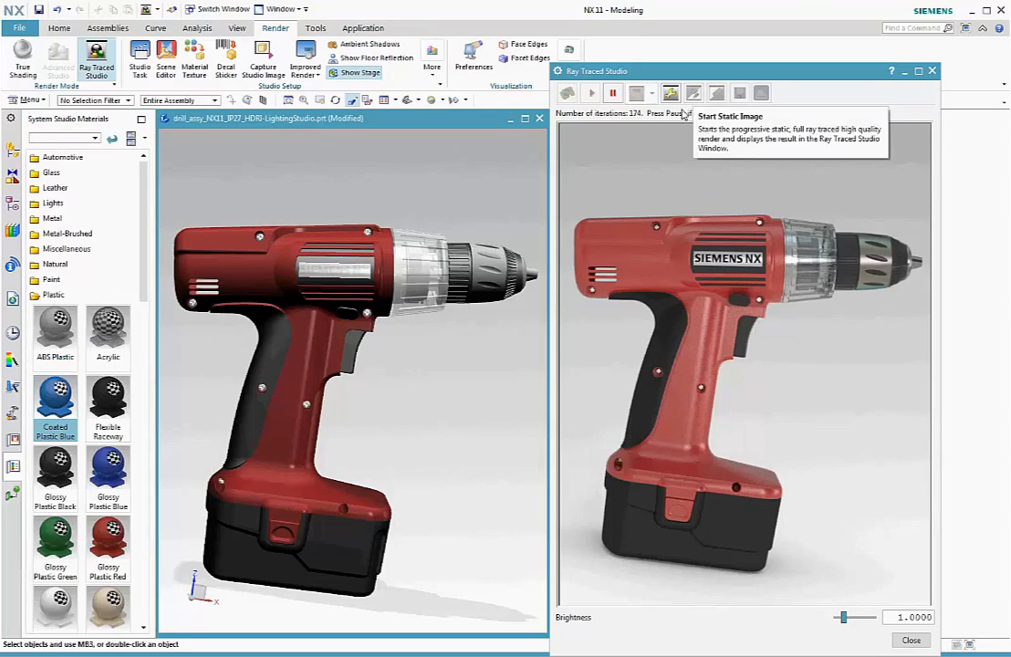
- Render a static ray-traced image of the drill, pause it, and save it as drill_assy_NX11_IP27_HDRI-LightingStudio3.png
{"action": "left_click", "coordinate": [636, 92]}
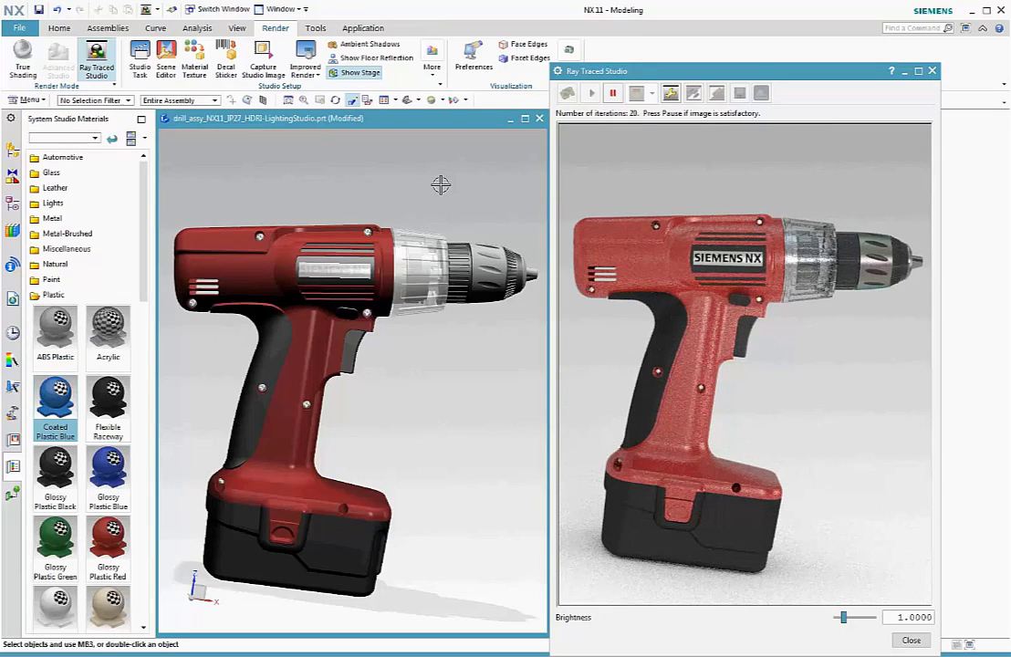
{"action": "left_click", "coordinate": [614, 95]}
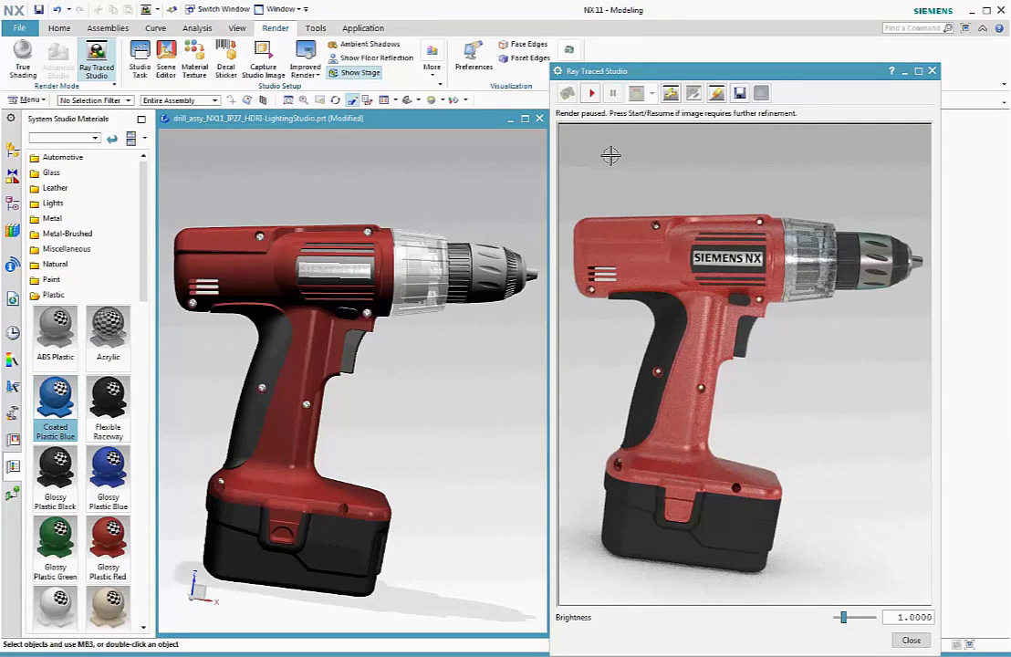
{"action": "left_click", "coordinate": [739, 94]}
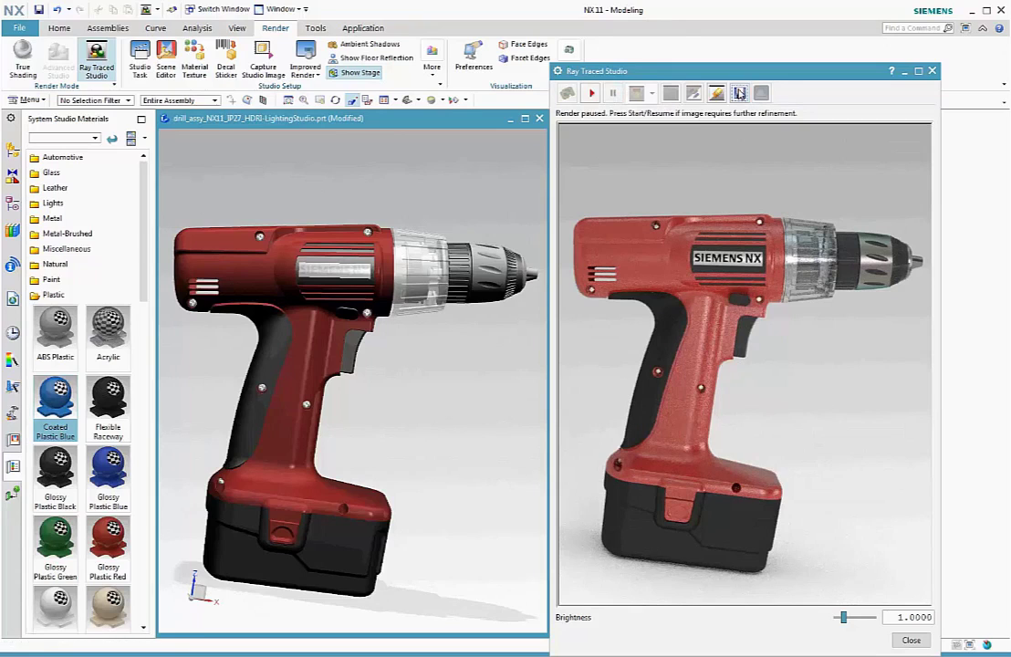
{"action": "left_click_drag", "start_coordinate": [164, 184], "coordinate": [188, 184]}
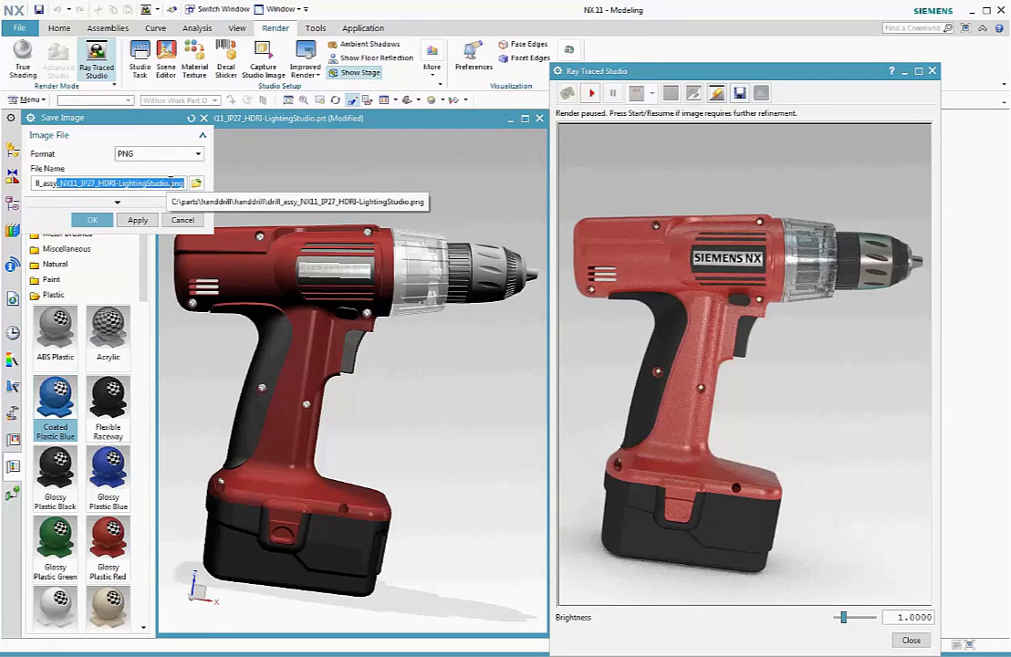
{"action": "left_click", "coordinate": [182, 183]}
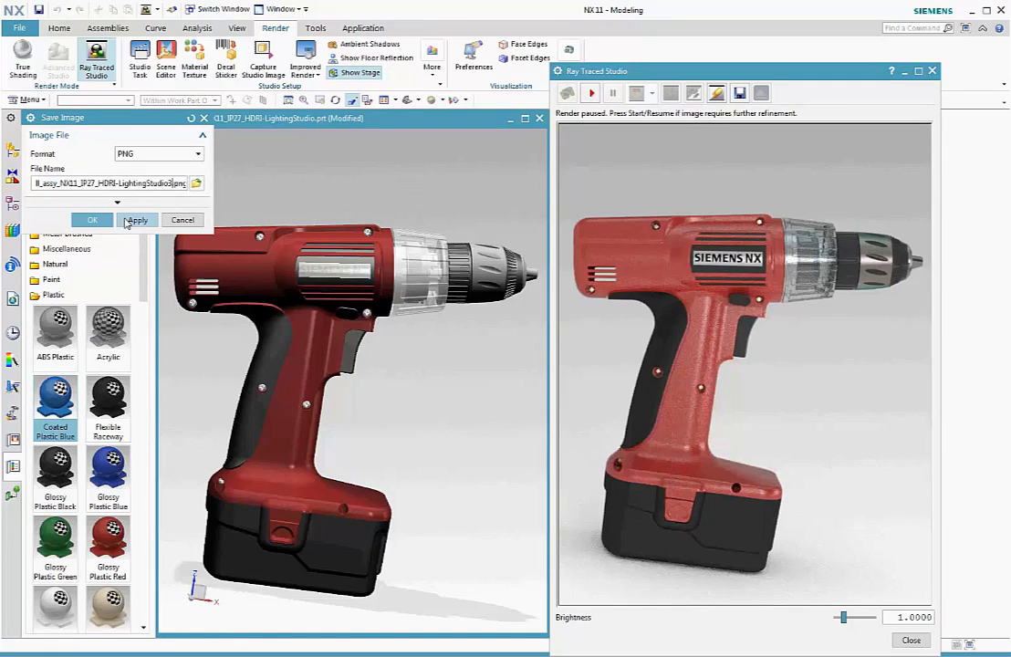
{"action": "left_click", "coordinate": [92, 219]}
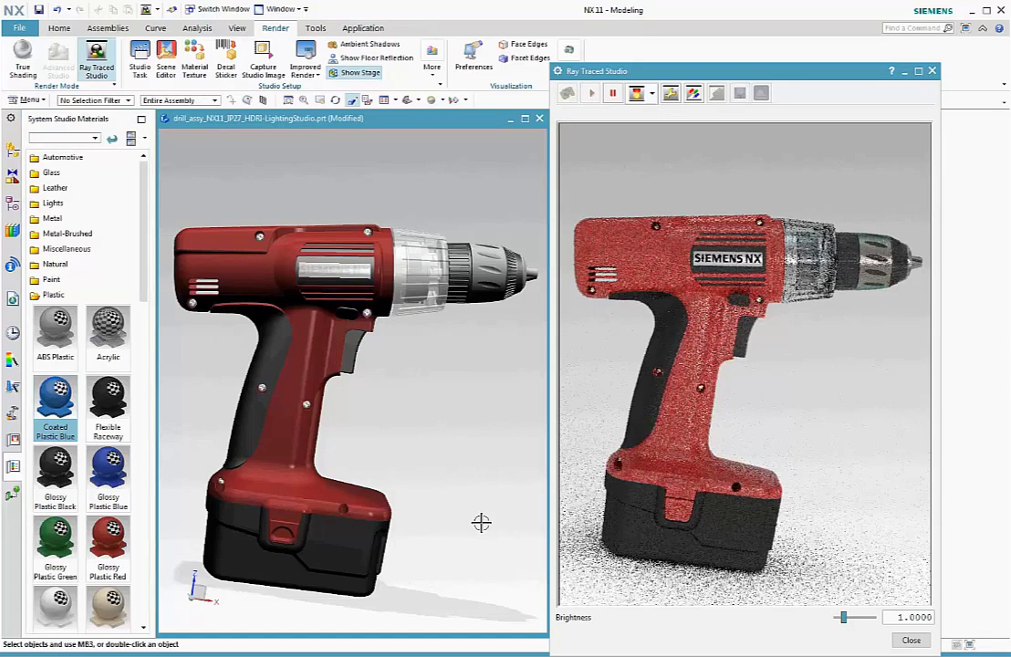
- Orbit the red drill to a new viewing angle so the live render refreshes
{"action": "mouse_move", "coordinate": [485, 527]}
{"action": "middle_mouse_down"}
{"action": "mouse_move", "coordinate": [457, 515]}
{"action": "mouse_move", "coordinate": [468, 523]}
{"action": "middle_mouse_up"}
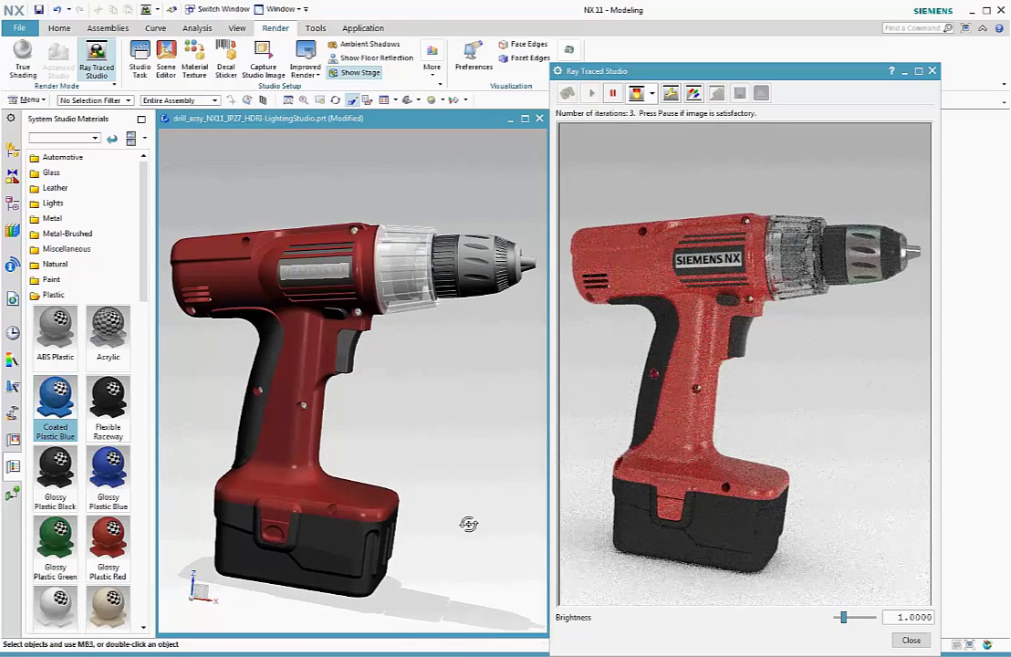